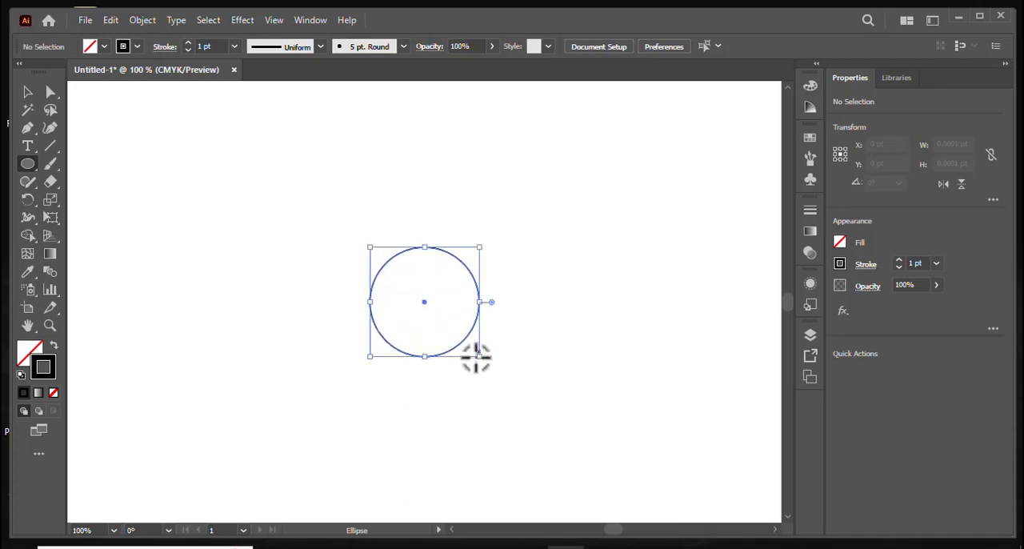
# Duplicate the circle in front of itself and move the copy straight up until its centre sits on the original's top anchor.
pyautogui.click(110, 20)
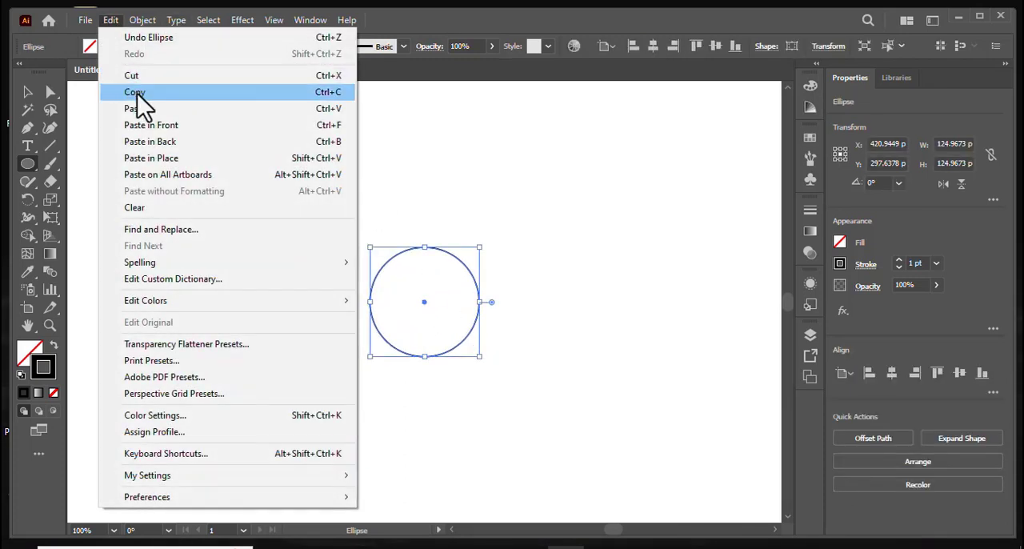
pyautogui.click(134, 94)
pyautogui.click(110, 20)
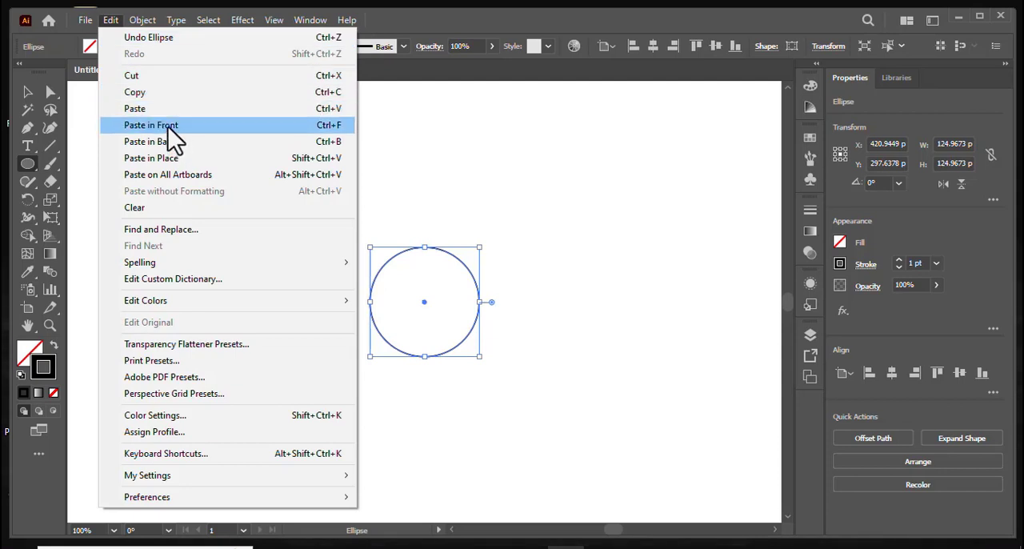
pyautogui.click(168, 126)
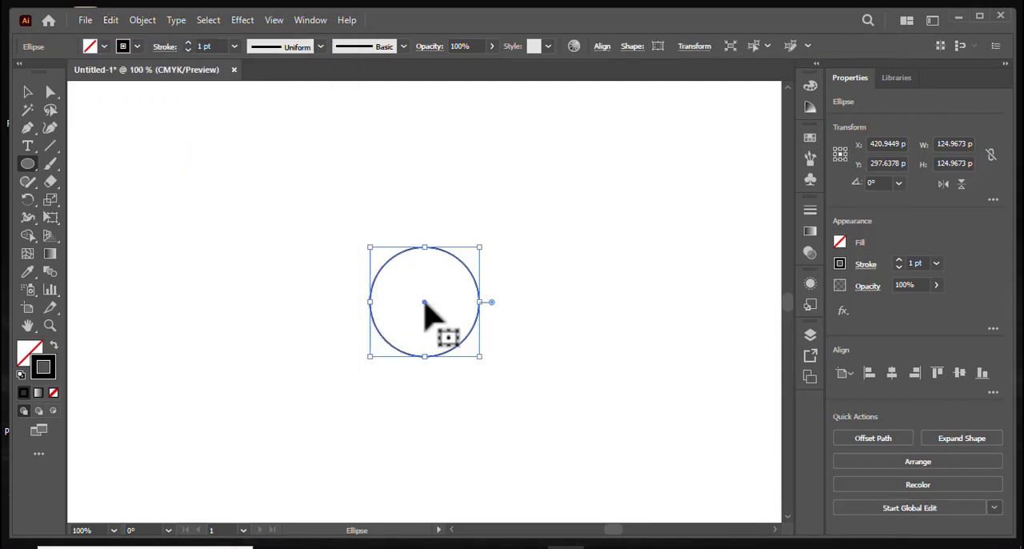
pyautogui.moveTo(423, 304); pyautogui.dragTo(423, 248)
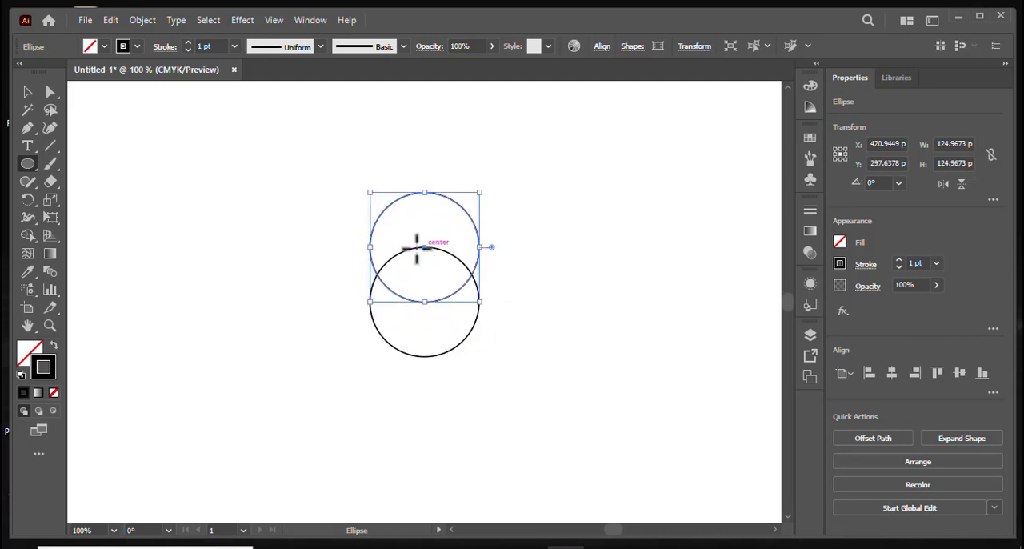
# Make rotated copies of the upper circle at 60° steps about the original circle's centre, forming a ring of six circles.
pyautogui.click(28, 201)
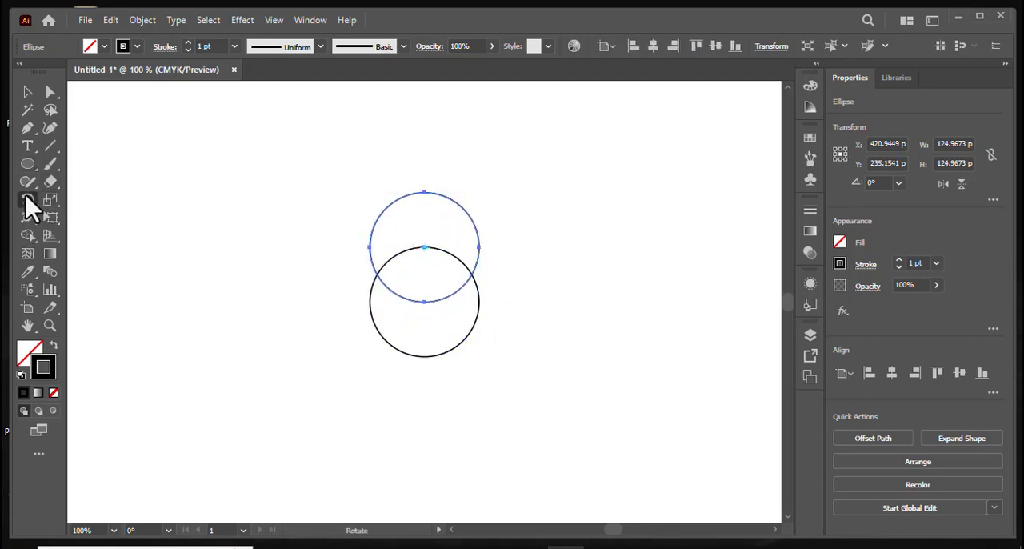
pyautogui.keyDown('alt'); pyautogui.click(424, 301); pyautogui.keyUp('alt')
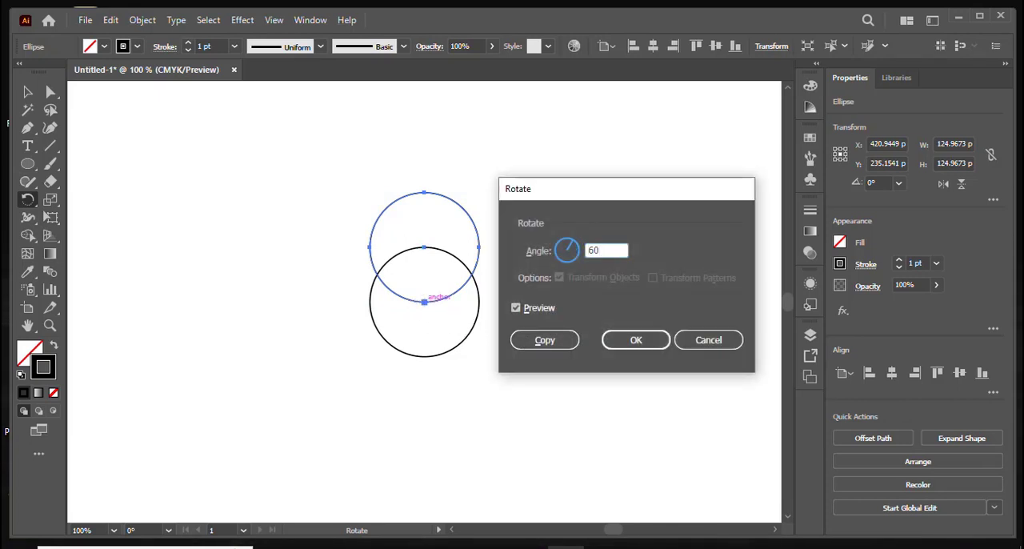
pyautogui.click(543, 342)
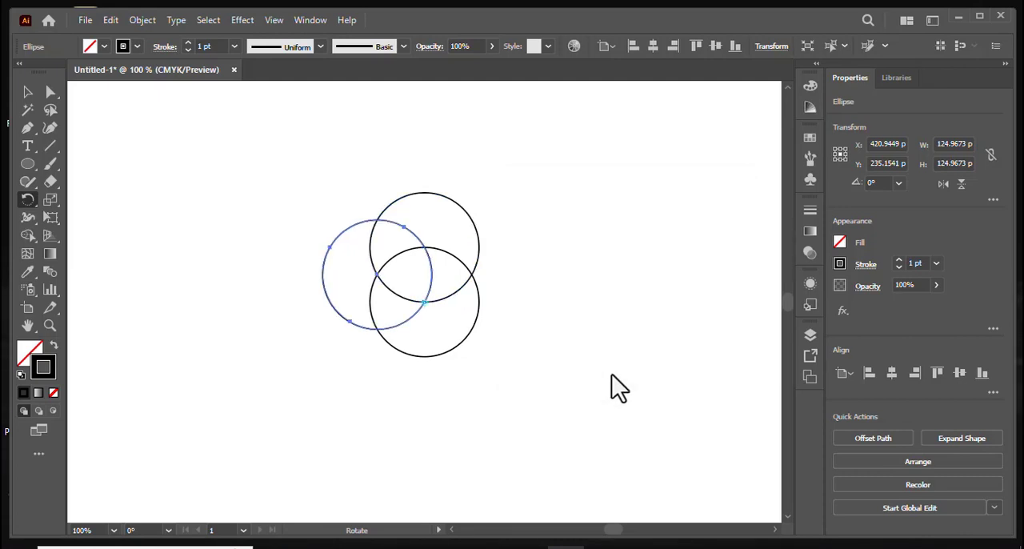
pyautogui.hotkey('ctrl', 'd')
pyautogui.hotkey('ctrl', 'd')
pyautogui.hotkey('ctrl', 'd')
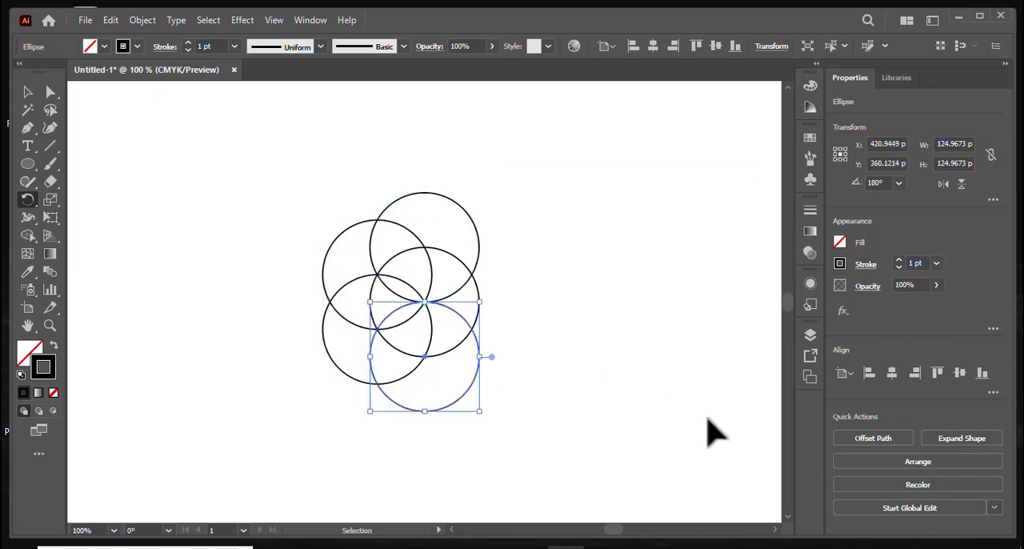
pyautogui.hotkey('ctrl', 'd')
# Duplicate the central circle in front and move the copy horizontally left, centring it on the outer intersection of the two left ring circles.
pyautogui.click(28, 92)
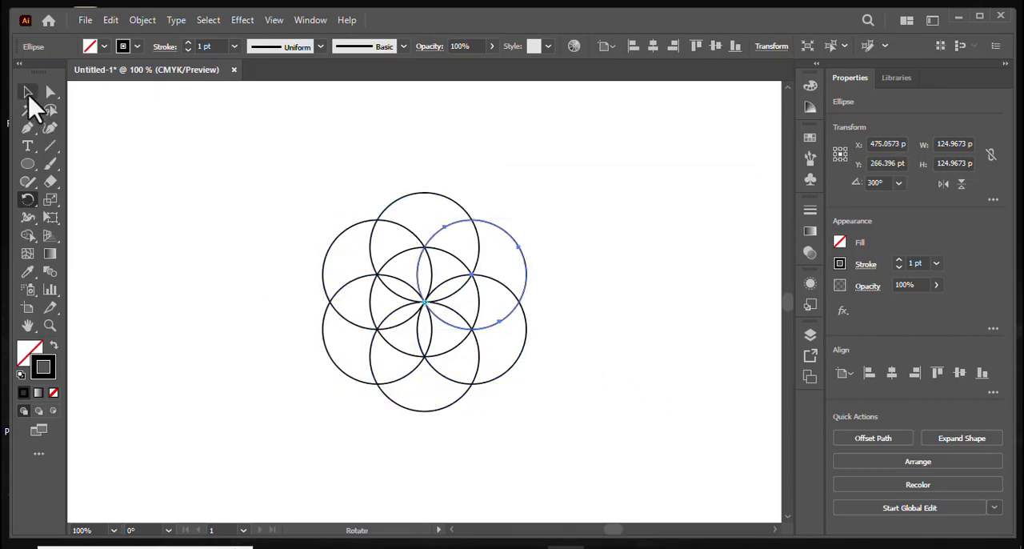
pyautogui.click(276, 168)
pyautogui.click(394, 258)
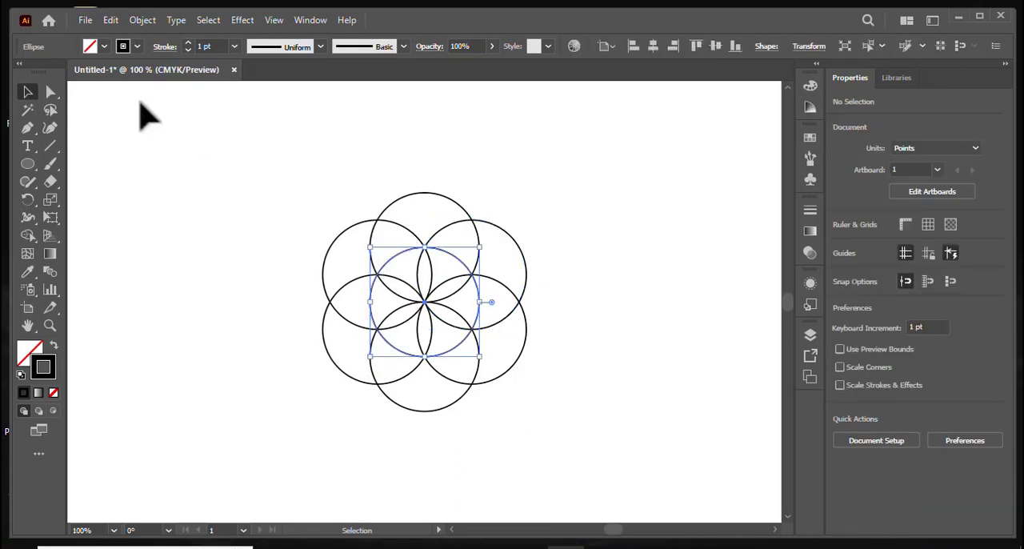
pyautogui.click(108, 22)
pyautogui.click(148, 92)
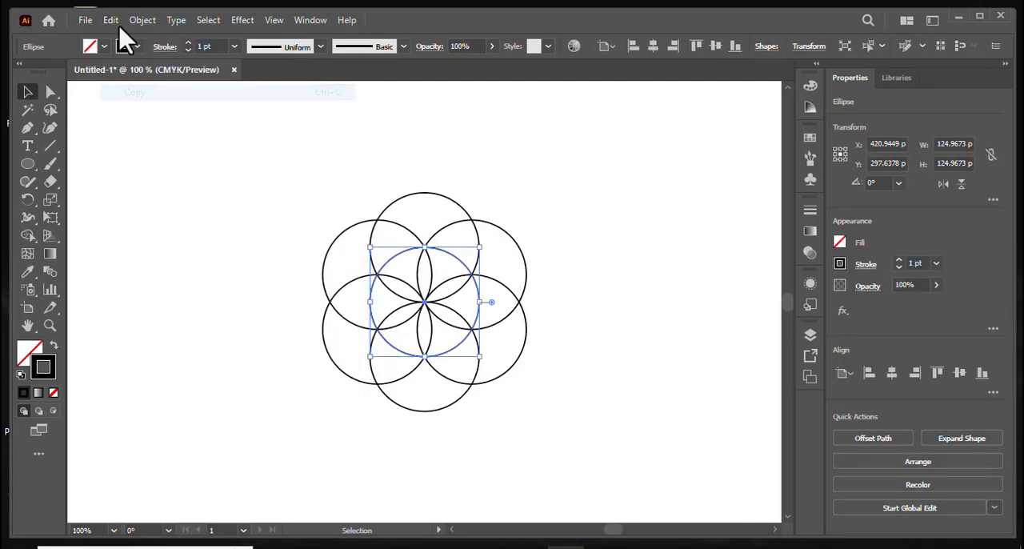
pyautogui.click(111, 20)
pyautogui.click(127, 124)
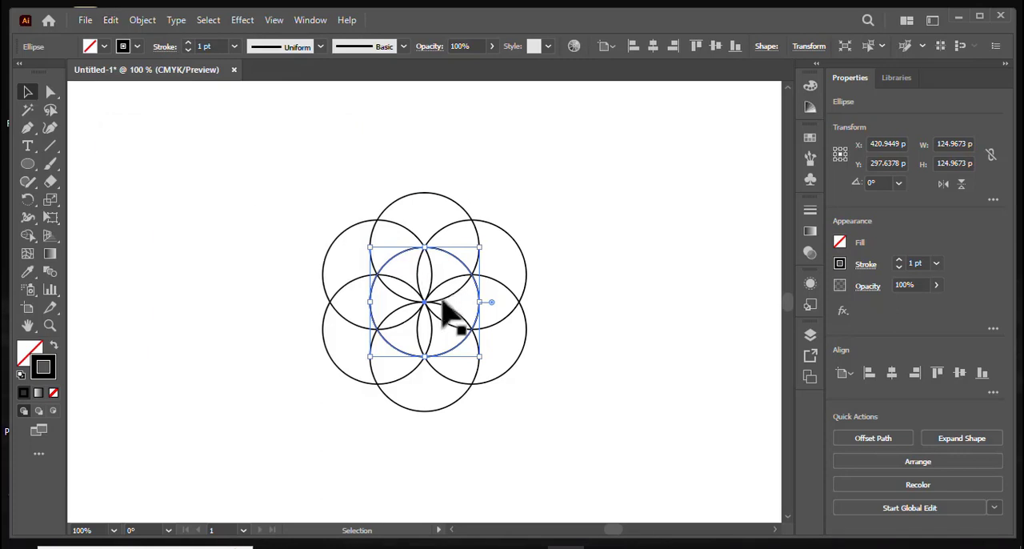
pyautogui.moveTo(423, 303); pyautogui.dragTo(329, 301)
# Make rotated copies of the far-left circle at 60° steps about the pattern's centre, completing an outer ring of six circles.
pyautogui.click(25, 201)
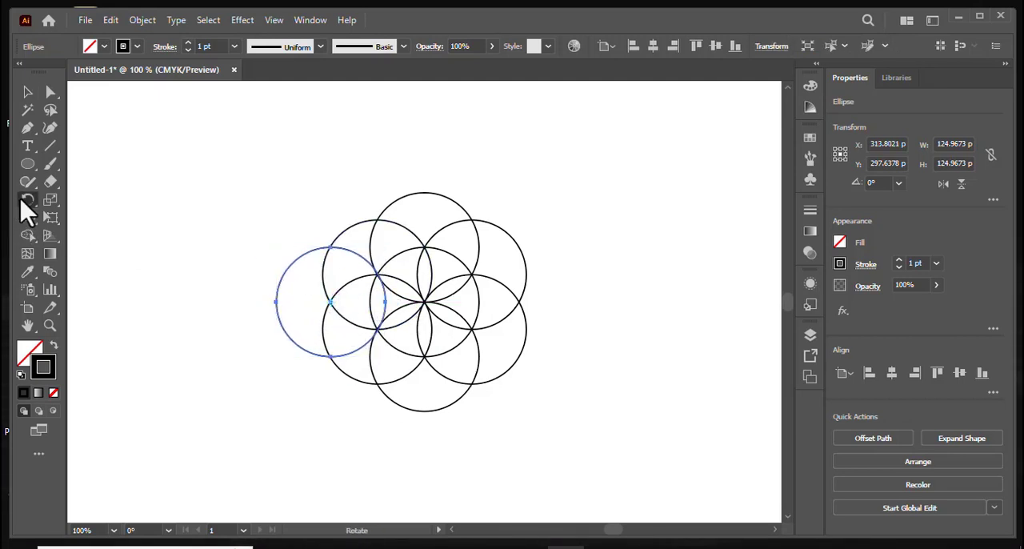
pyautogui.keyDown('alt'); pyautogui.click(425, 303); pyautogui.keyUp('alt')
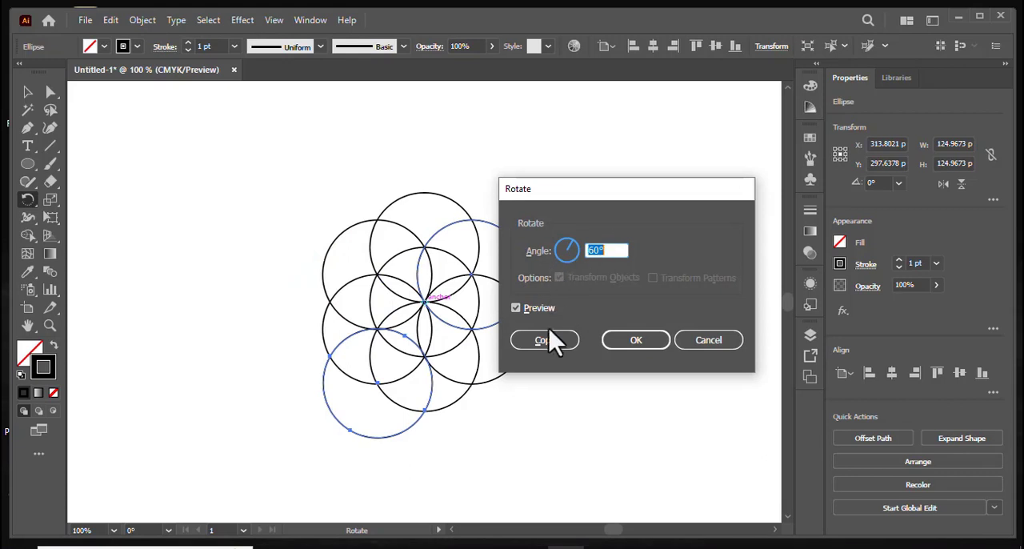
pyautogui.click(550, 341)
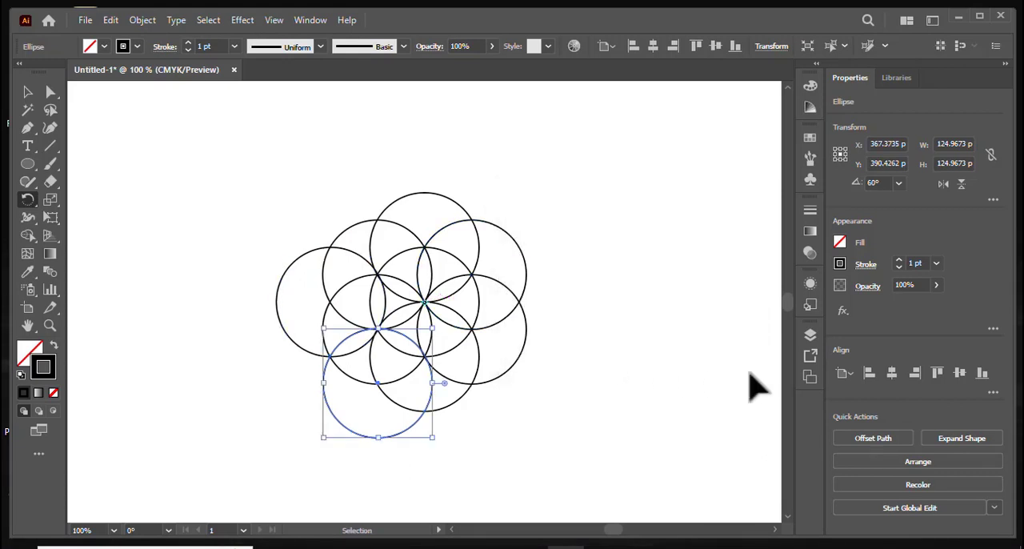
pyautogui.hotkey('ctrl', 'd')
pyautogui.hotkey('ctrl', 'd')
pyautogui.hotkey('ctrl', 'd')
pyautogui.hotkey('ctrl', 'd')
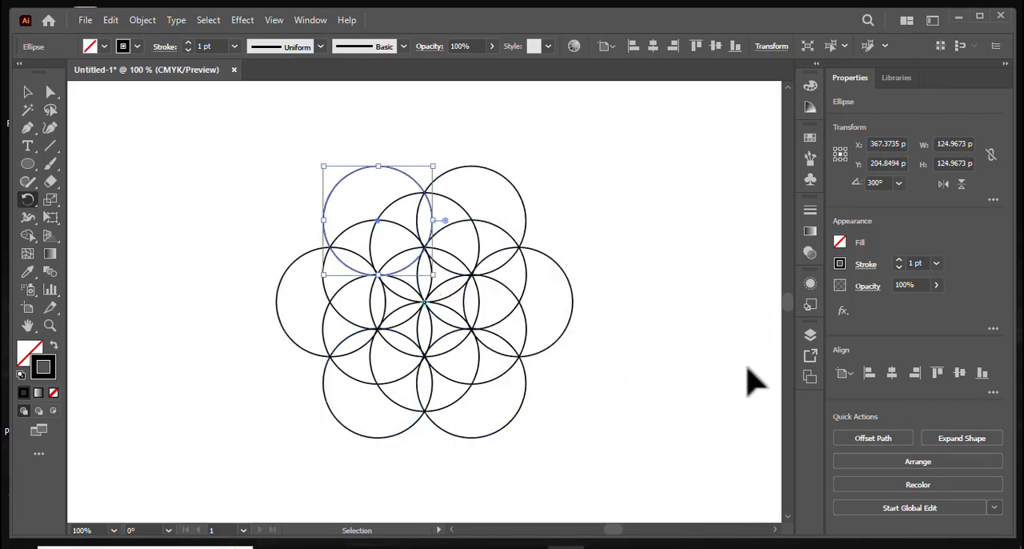
# Select all circles and use Shape Builder with black fill and no stroke to merge the two adjacent regions atop the upper-right inner-ring circle.
pyautogui.click(27, 92)
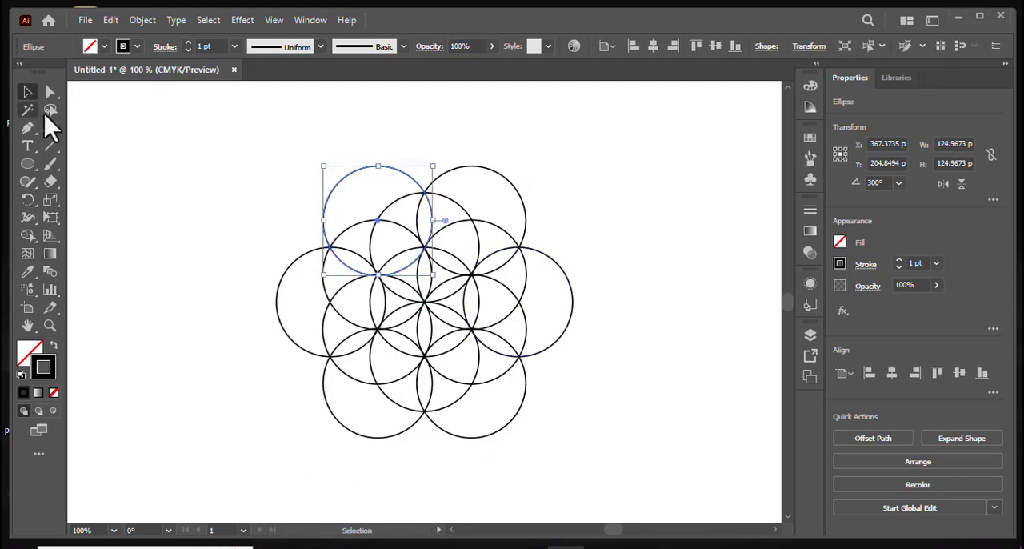
pyautogui.click(121, 142)
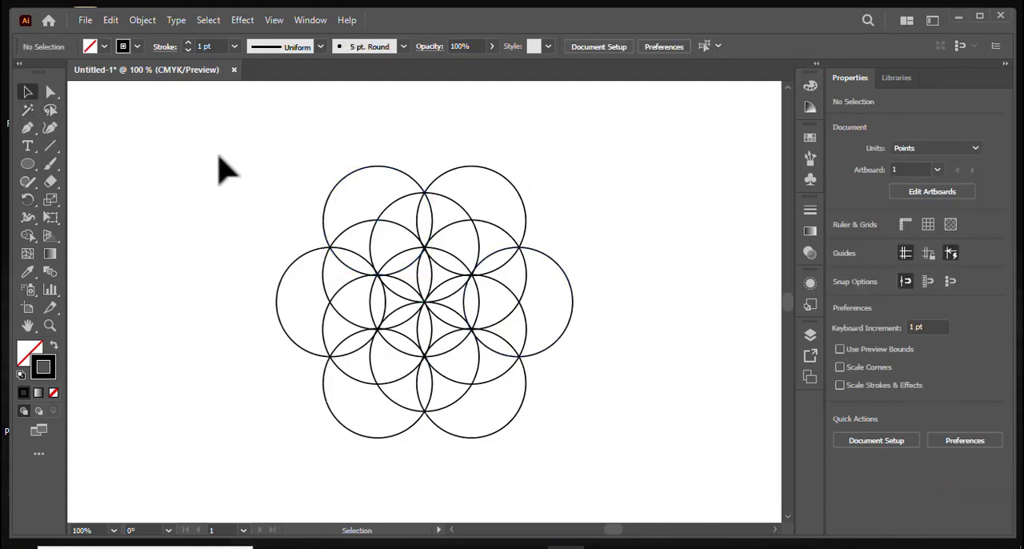
pyautogui.moveTo(214, 160); pyautogui.dragTo(632, 468)
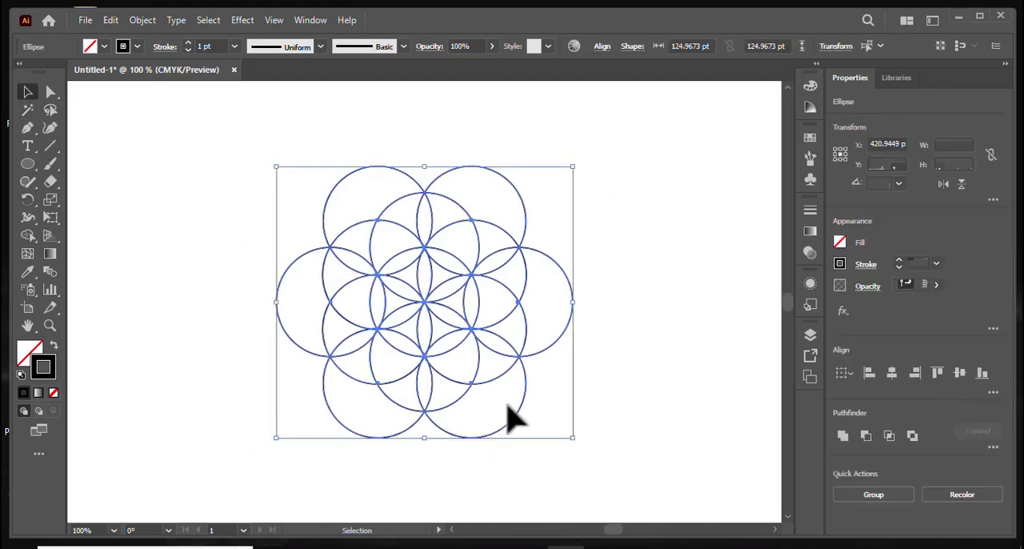
pyautogui.click(26, 236)
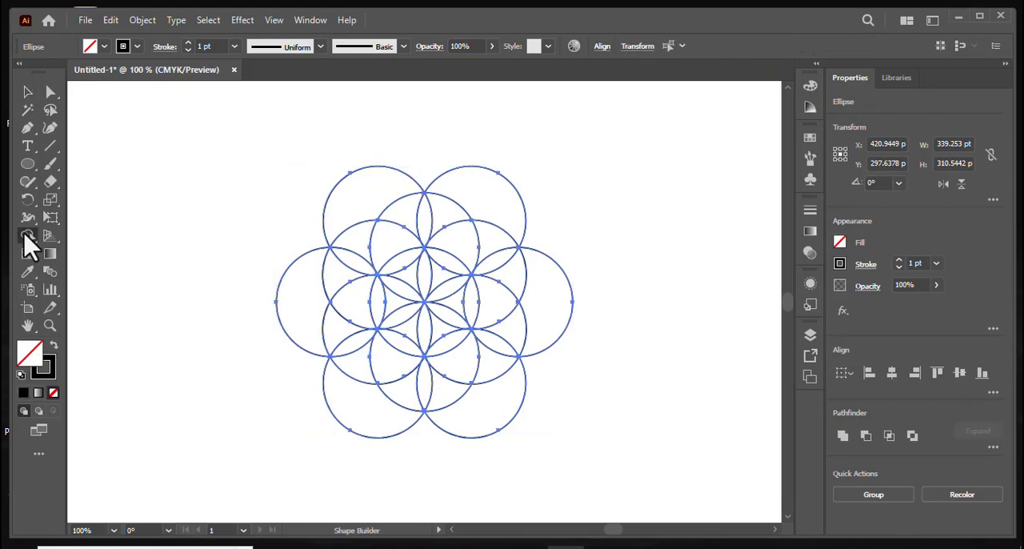
pyautogui.click(53, 348)
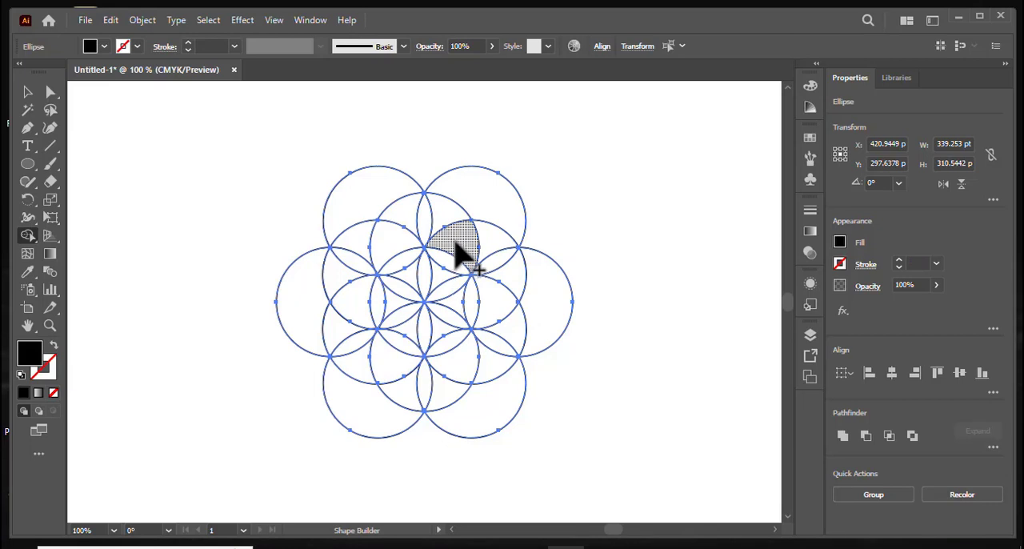
pyautogui.moveTo(452, 241); pyautogui.dragTo(486, 238)
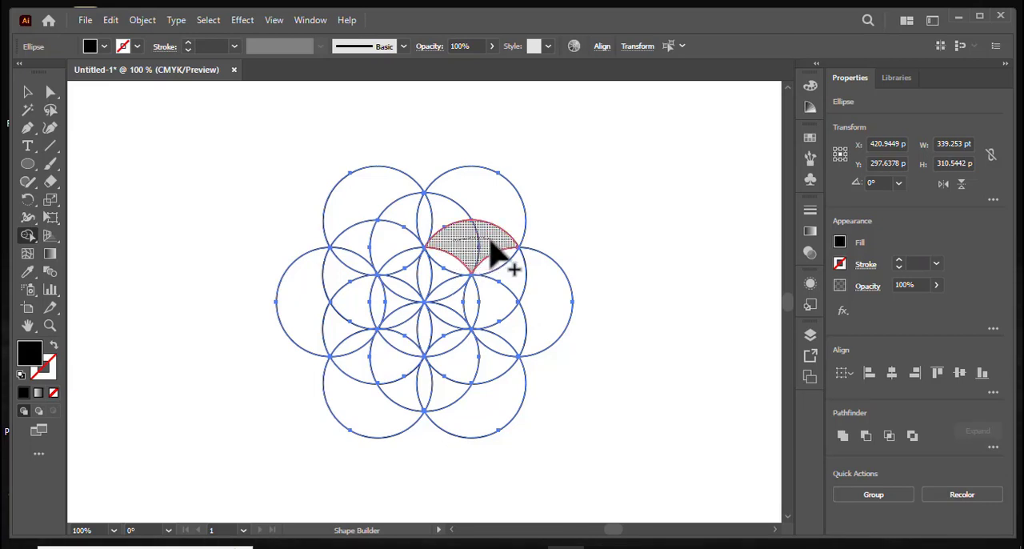
pyautogui.moveTo(498, 254); pyautogui.dragTo(498, 251)
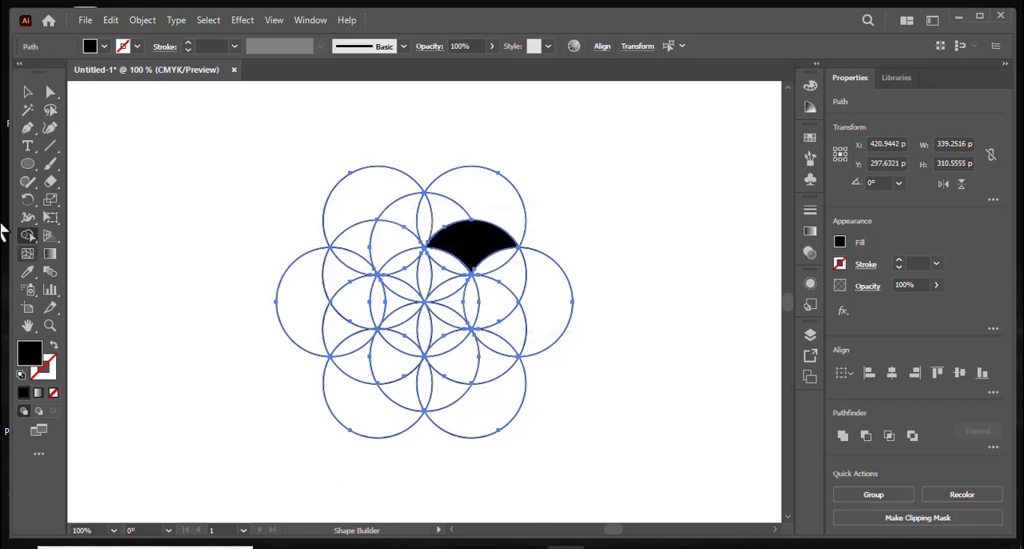
# Draw an open Pen curve about 78 pt wide across the black shape, from its left corner to its lower right edge.
pyautogui.click(26, 91)
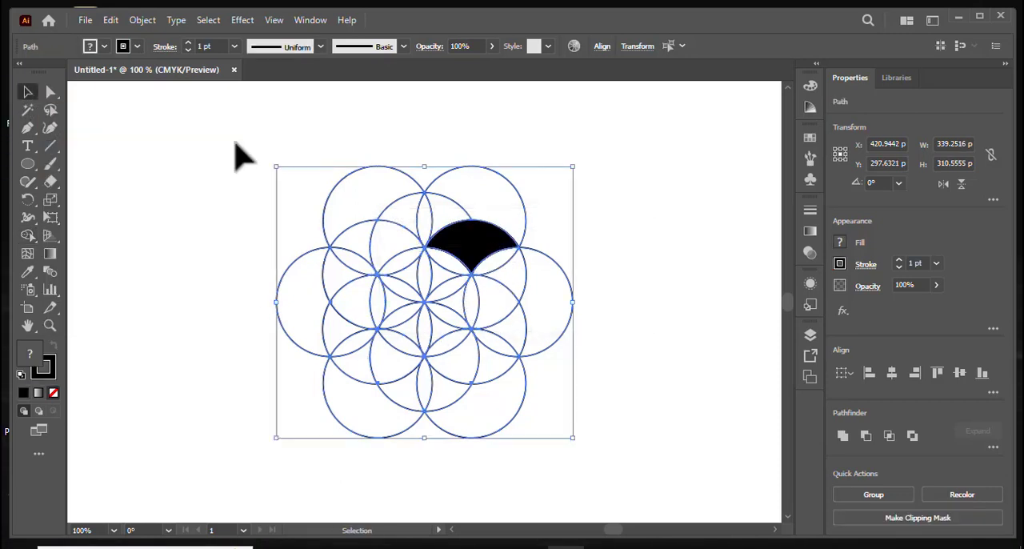
pyautogui.click(27, 127)
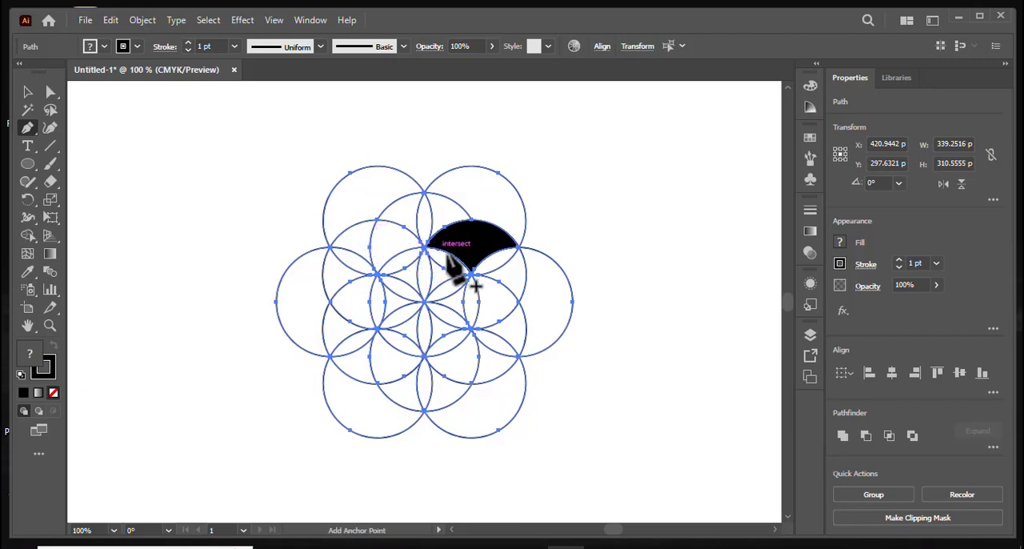
pyautogui.hotkey('ctrl', '+')
pyautogui.hotkey('ctrl', '+')
pyautogui.hotkey('ctrl', '+')
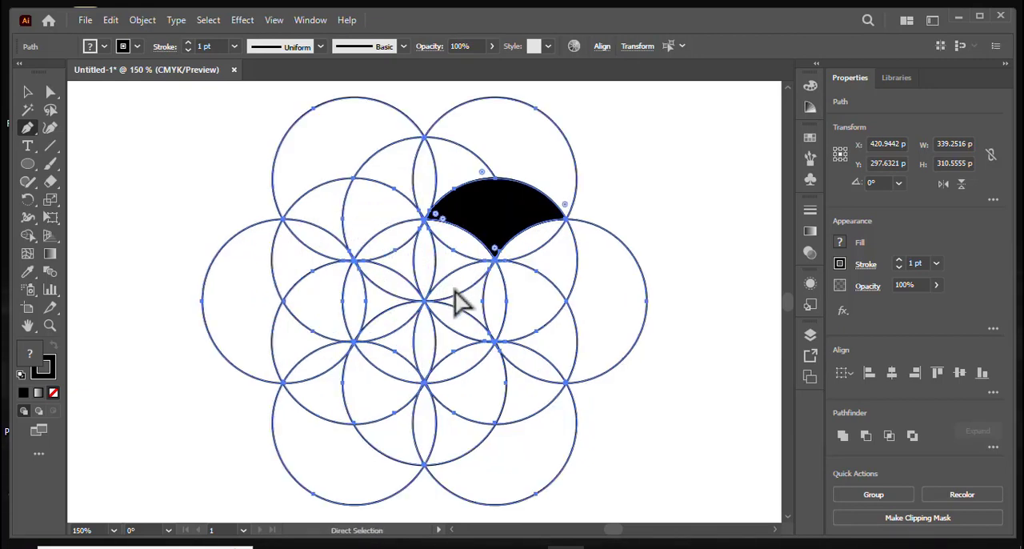
pyautogui.press('space')
pyautogui.moveTo(480, 232); pyautogui.dragTo(384, 385)
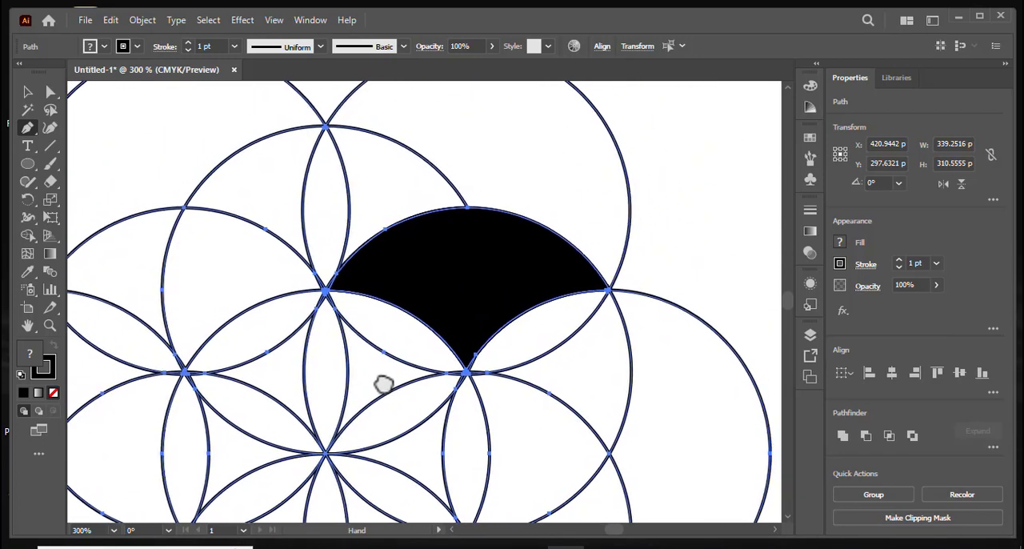
pyautogui.keyDown('ctrl'); pyautogui.click(324, 292); pyautogui.keyUp('ctrl')
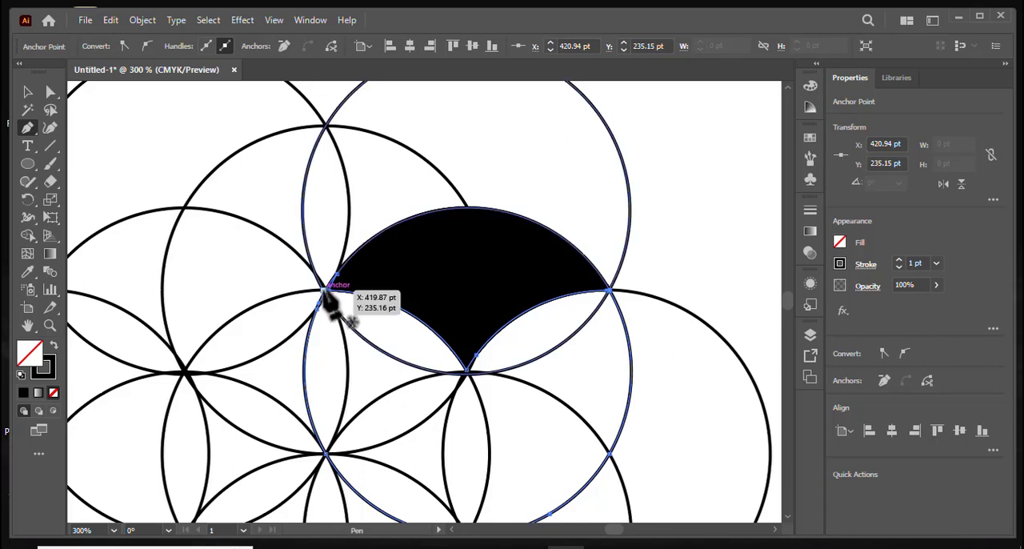
pyautogui.click(324, 293)
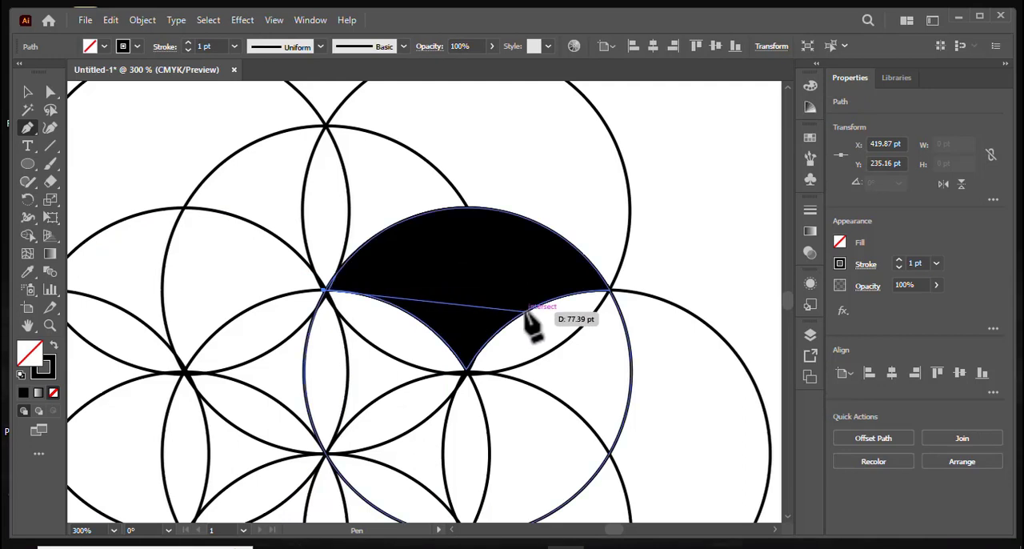
pyautogui.moveTo(530, 309); pyautogui.dragTo(606, 413)
pyautogui.scroll(-1, 606, 412)
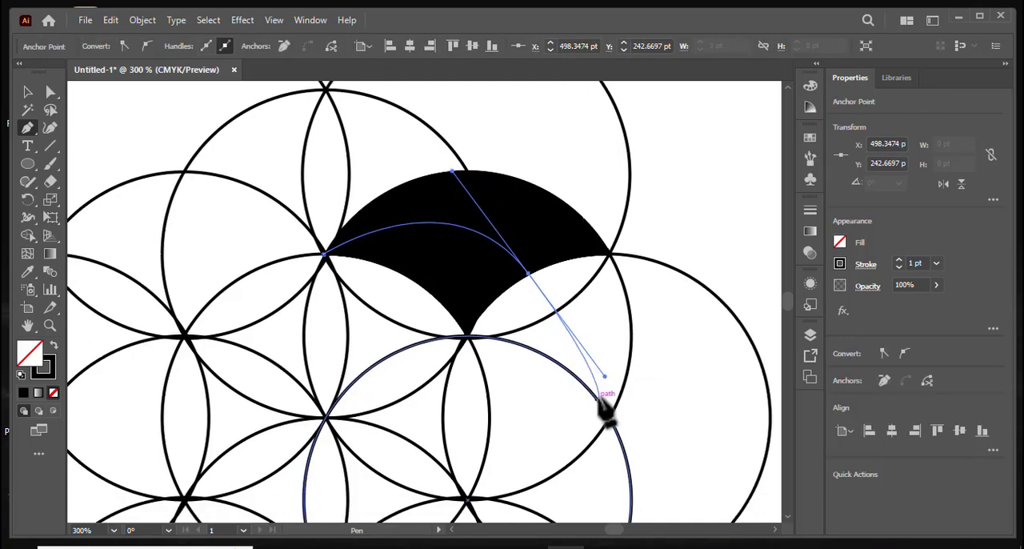
pyautogui.click(28, 94)
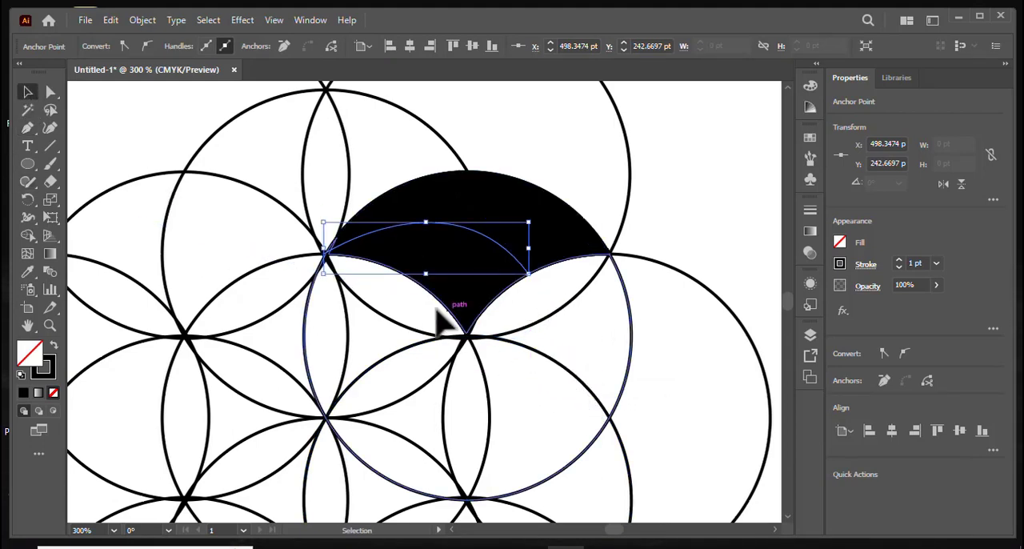
# Try to group the Pen curve with the black shape it crosses.
pyautogui.press('a')
pyautogui.hotkey('ctrl', '-')
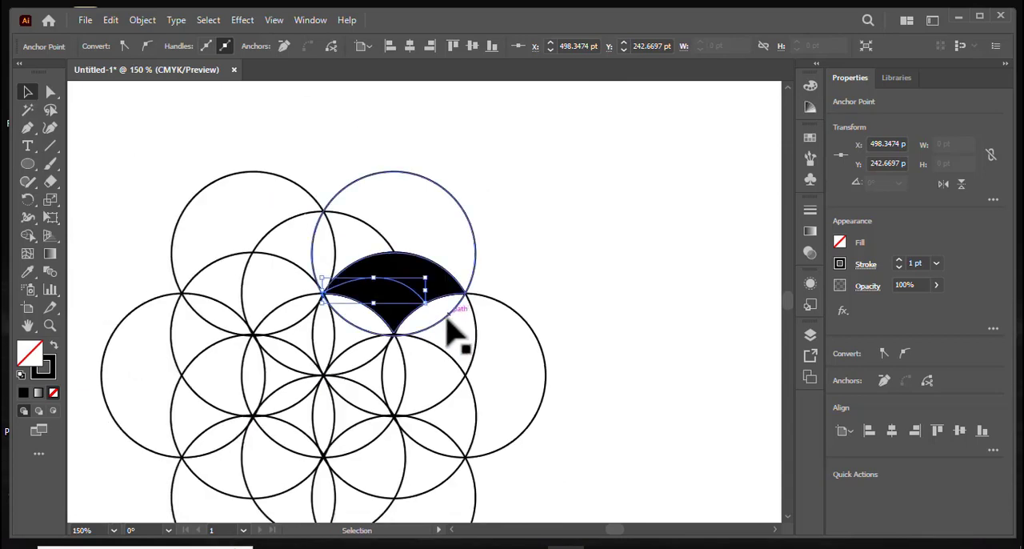
pyautogui.press('space')
pyautogui.moveTo(340, 344)
pyautogui.mouseDown()
pyautogui.moveTo(384, 313)
pyautogui.moveTo(416, 269)
pyautogui.mouseUp()
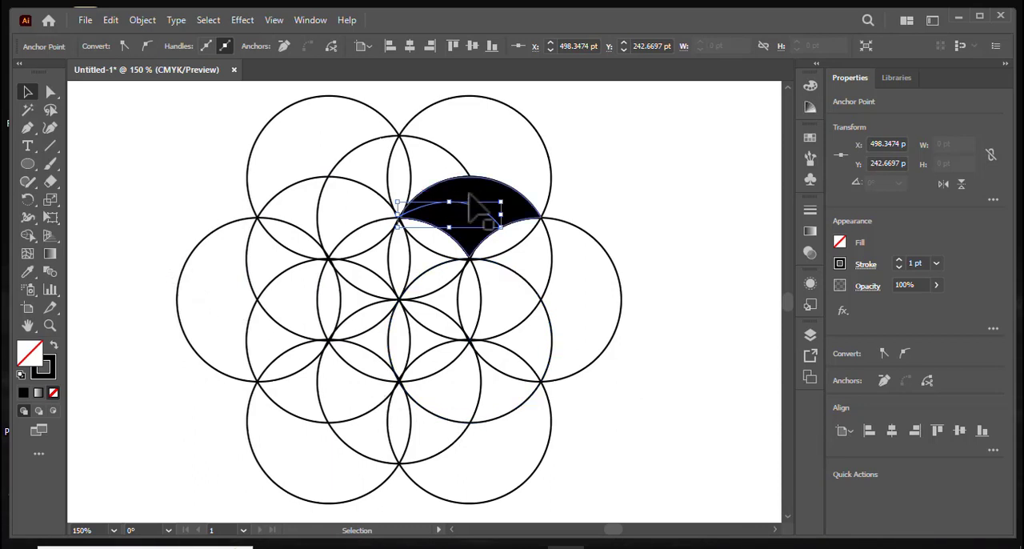
pyautogui.click(625, 221)
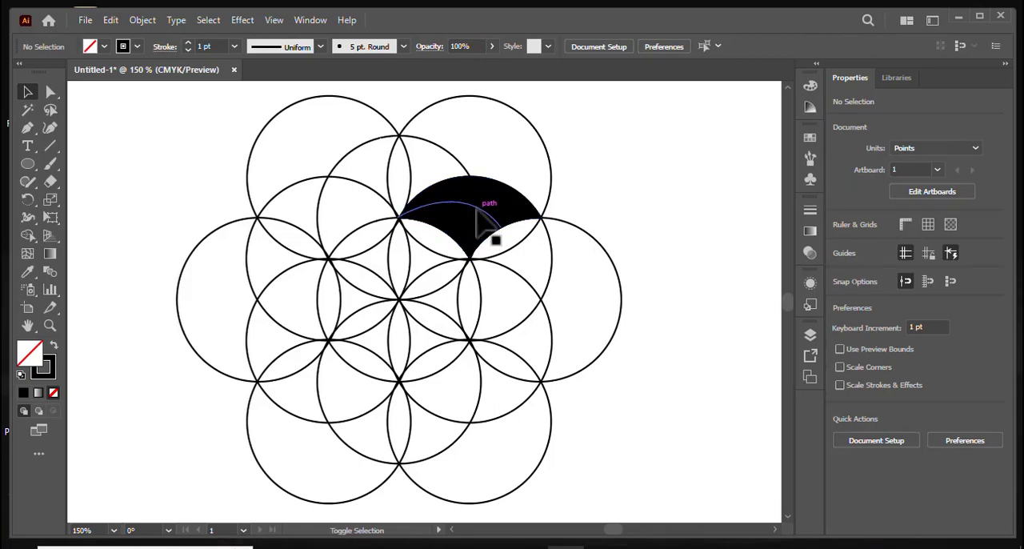
pyautogui.click(478, 216)
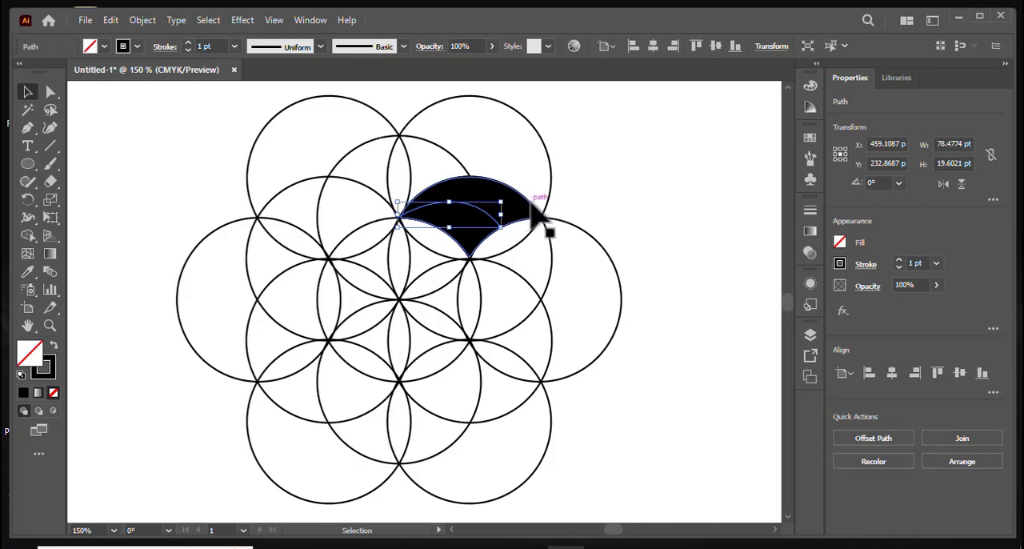
pyautogui.rightClick(495, 205)
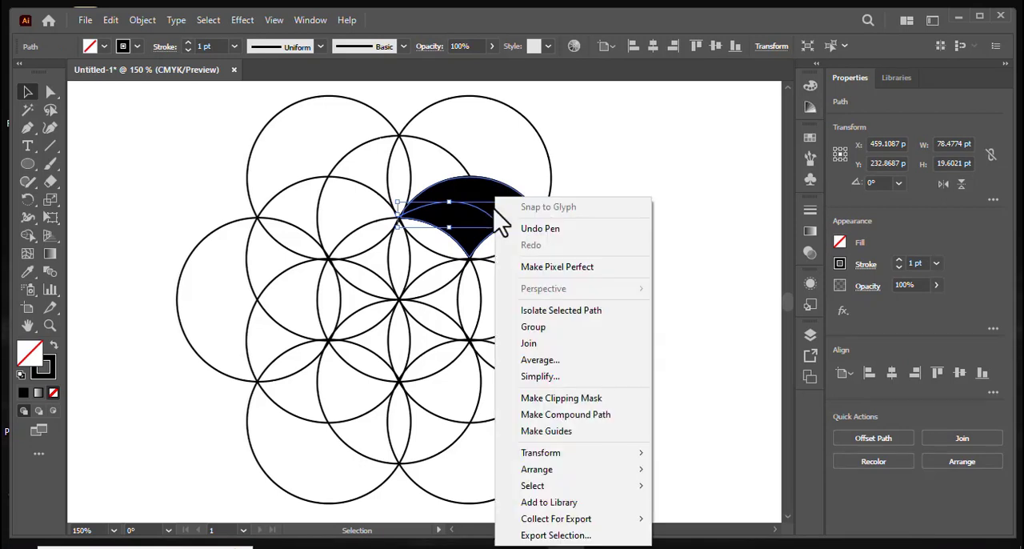
pyautogui.click(557, 328)
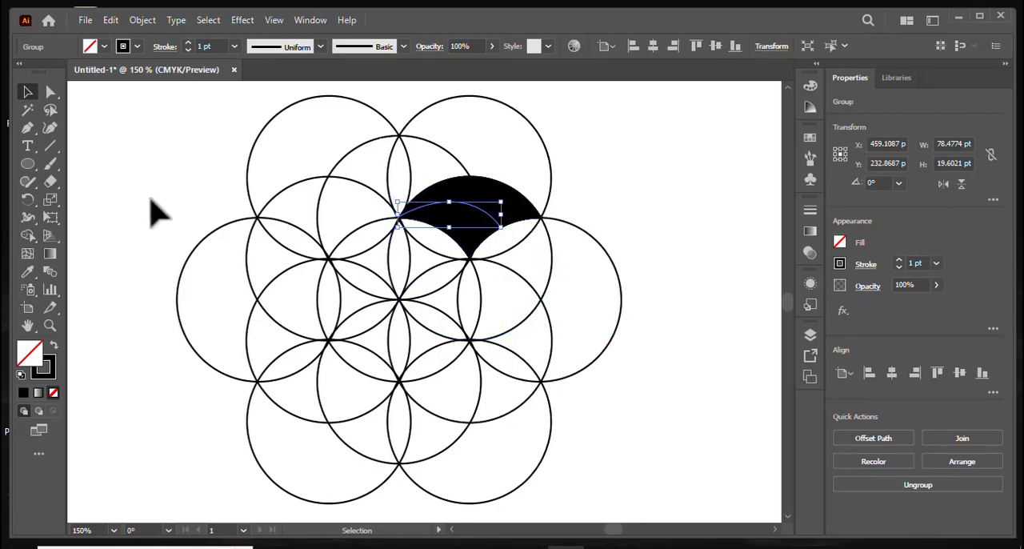
pyautogui.click(646, 230)
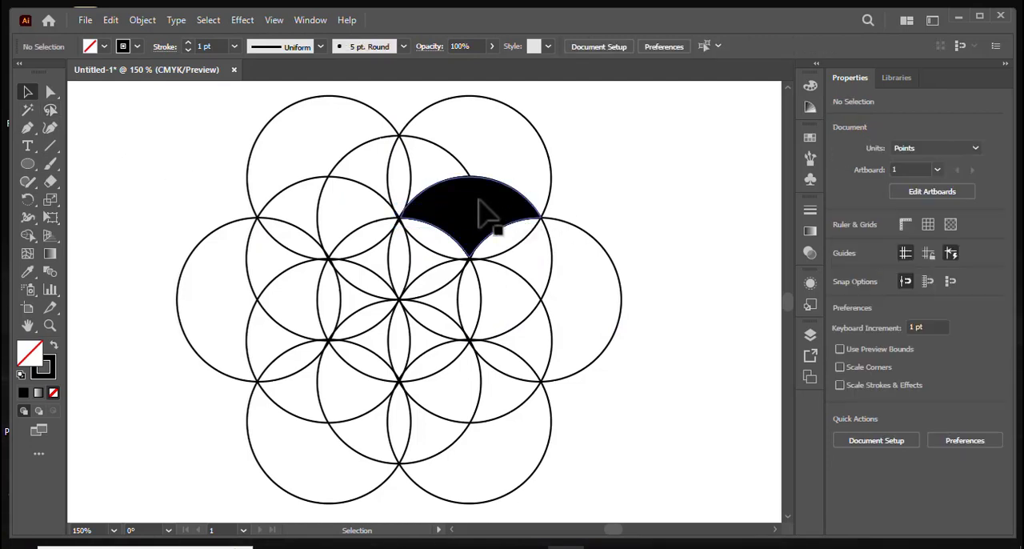
# Select both the Pen curve and the black shape beneath it and group them together.
pyautogui.click(479, 213)
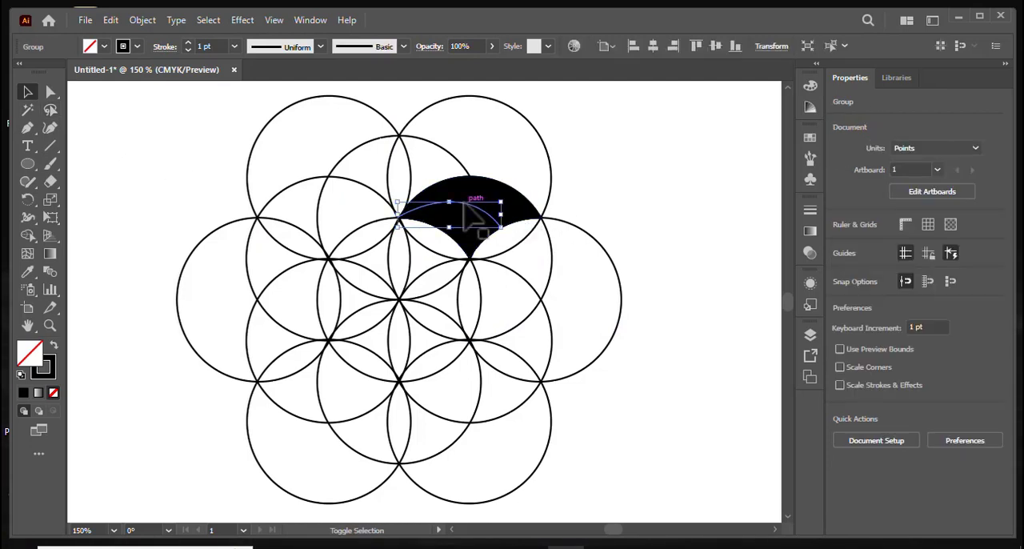
pyautogui.keyDown('shift'); pyautogui.click(487, 181); pyautogui.keyUp('shift')
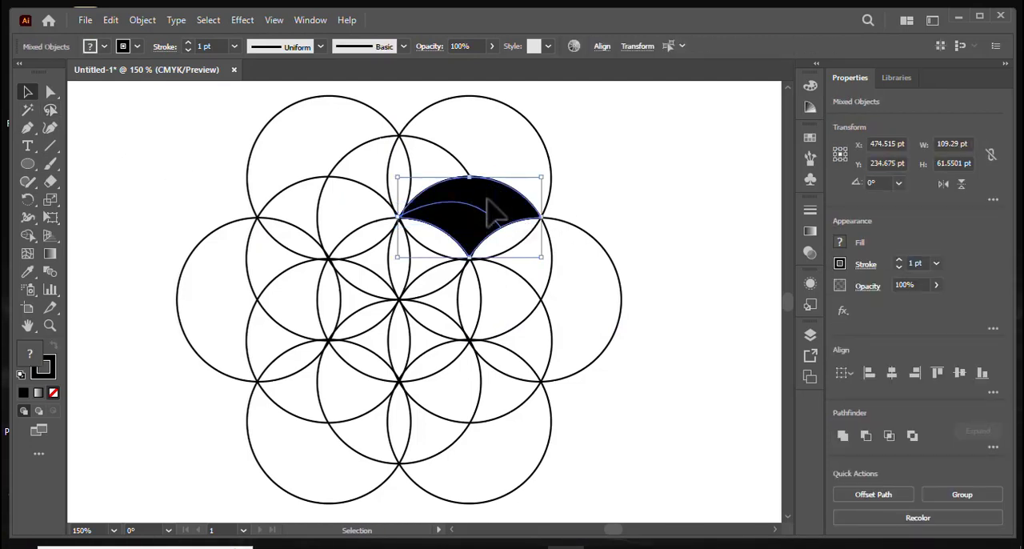
pyautogui.rightClick(494, 210)
pyautogui.click(556, 312)
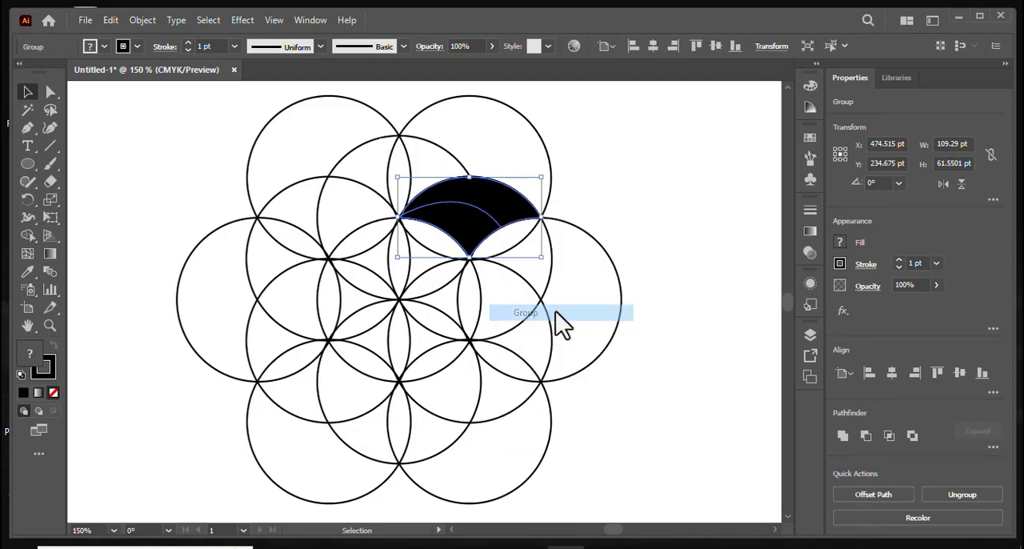
pyautogui.click(697, 304)
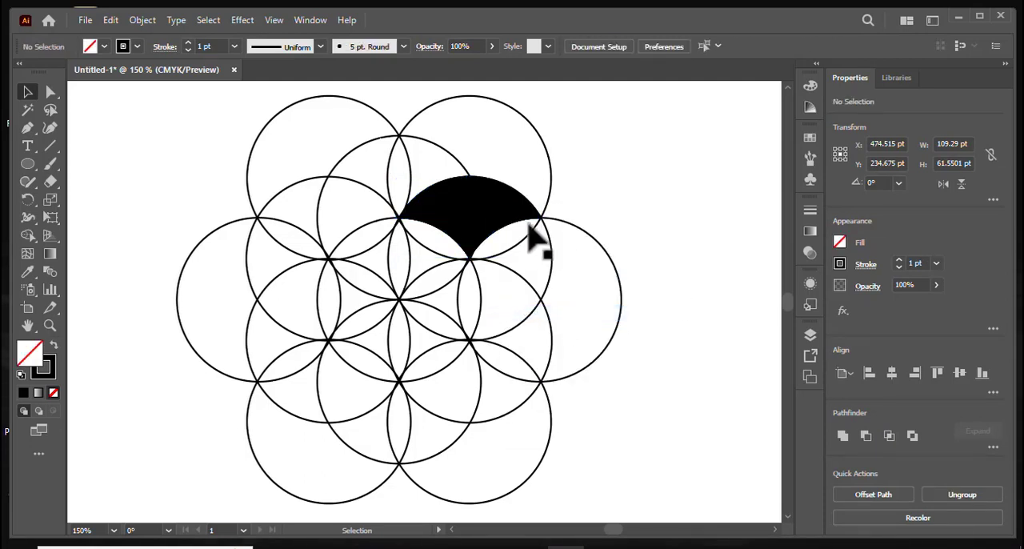
# Make rotated copies of the grouped black shape at 60° steps about the pattern's centre, completing a ring of six.
pyautogui.click(475, 210)
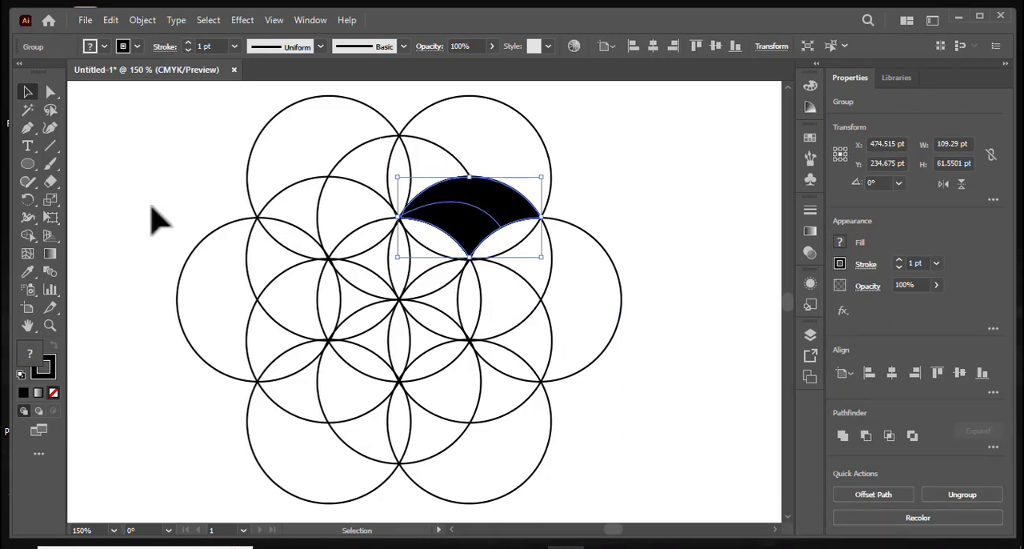
pyautogui.click(27, 200)
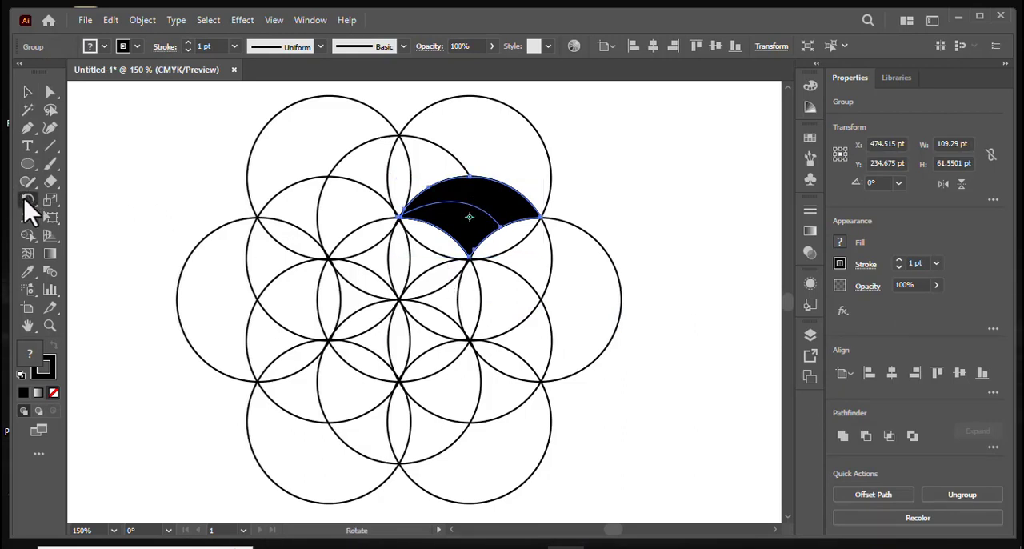
pyautogui.keyDown('alt'); pyautogui.click(398, 297); pyautogui.keyUp('alt')
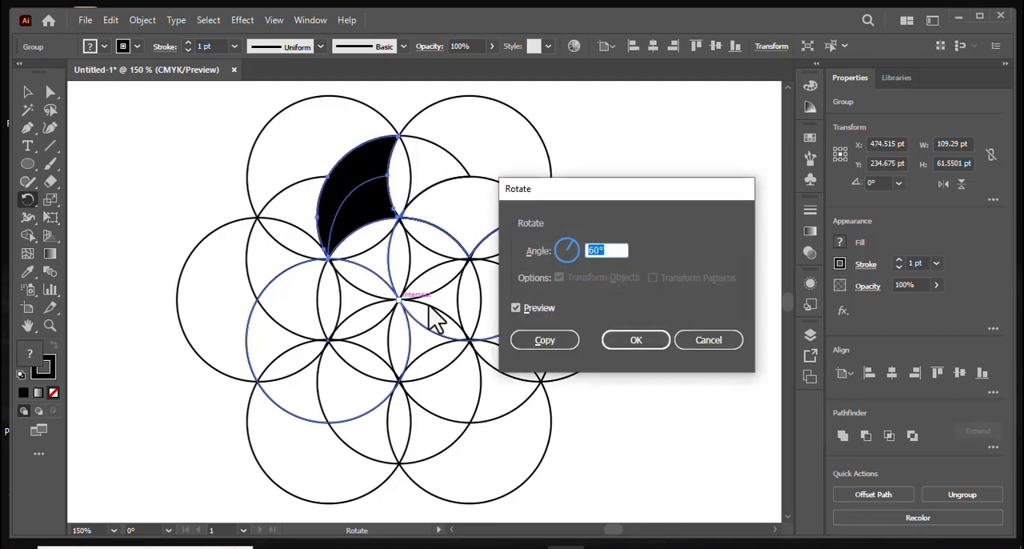
pyautogui.click(568, 342)
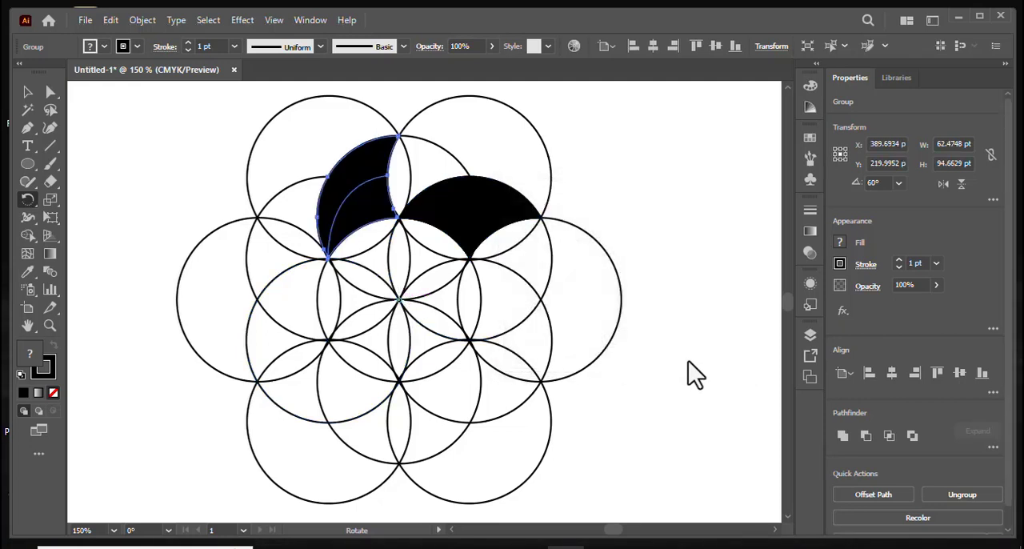
pyautogui.hotkey('ctrl', 'd')
pyautogui.hotkey('ctrl', 'd')
pyautogui.hotkey('ctrl', 'd')
pyautogui.hotkey('ctrl', 'd')
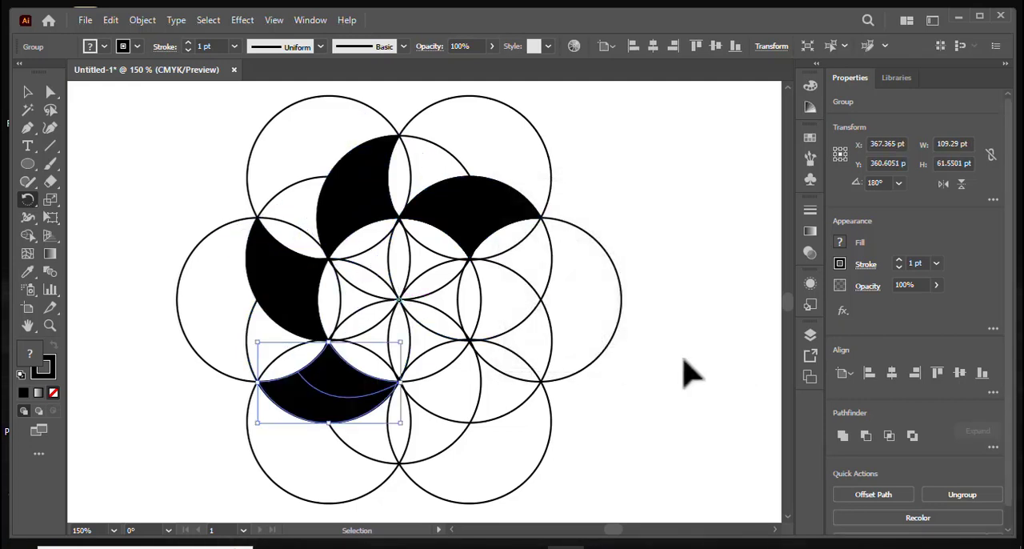
pyautogui.hotkey('ctrl', 'd')
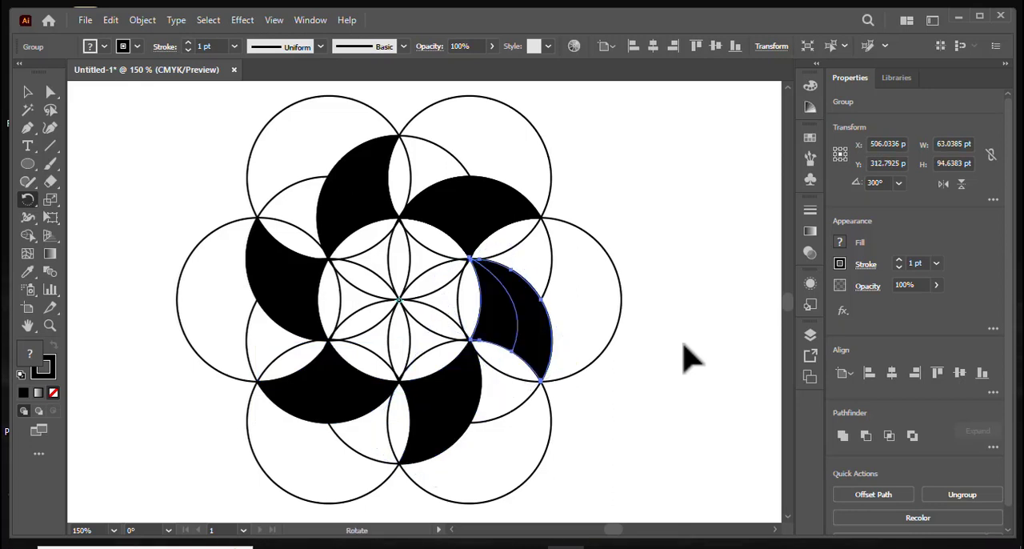
# Select all six black shape groups and move them together off the circle pattern to its right.
pyautogui.click(28, 93)
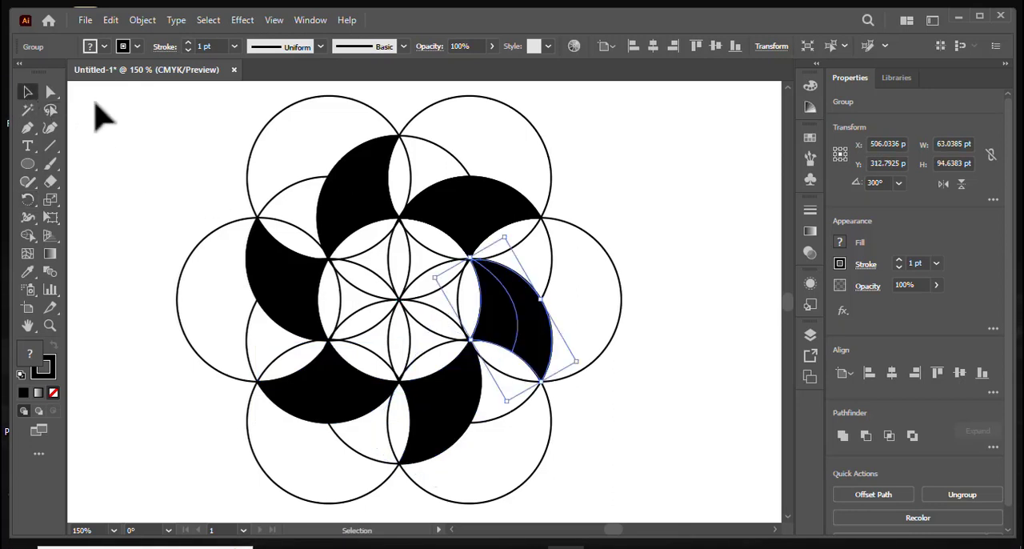
pyautogui.click(102, 115)
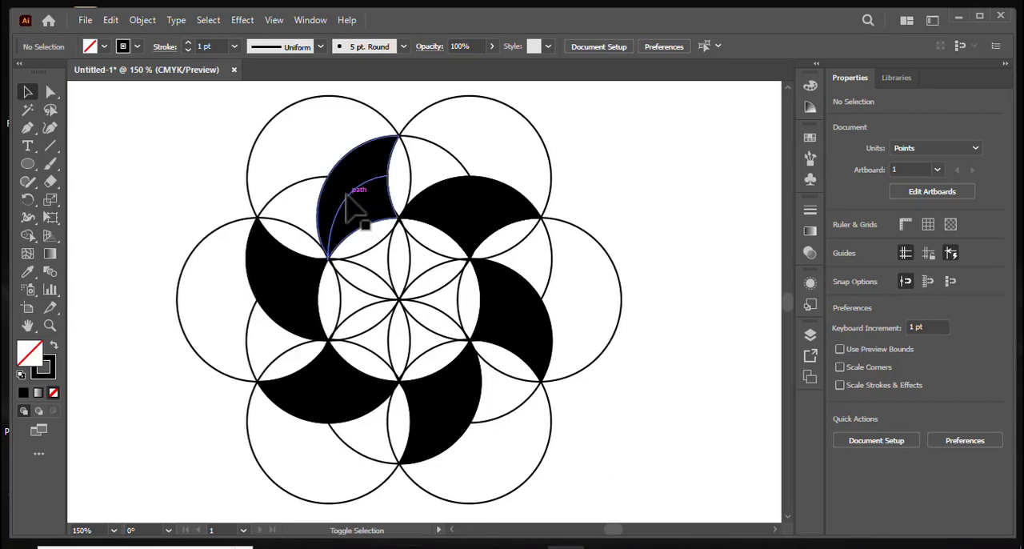
pyautogui.keyDown('shift'); pyautogui.click(347, 195); pyautogui.keyUp('shift')
pyautogui.keyDown('shift'); pyautogui.click(453, 215); pyautogui.keyUp('shift')
pyautogui.keyDown('shift'); pyautogui.click(533, 336); pyautogui.keyUp('shift')
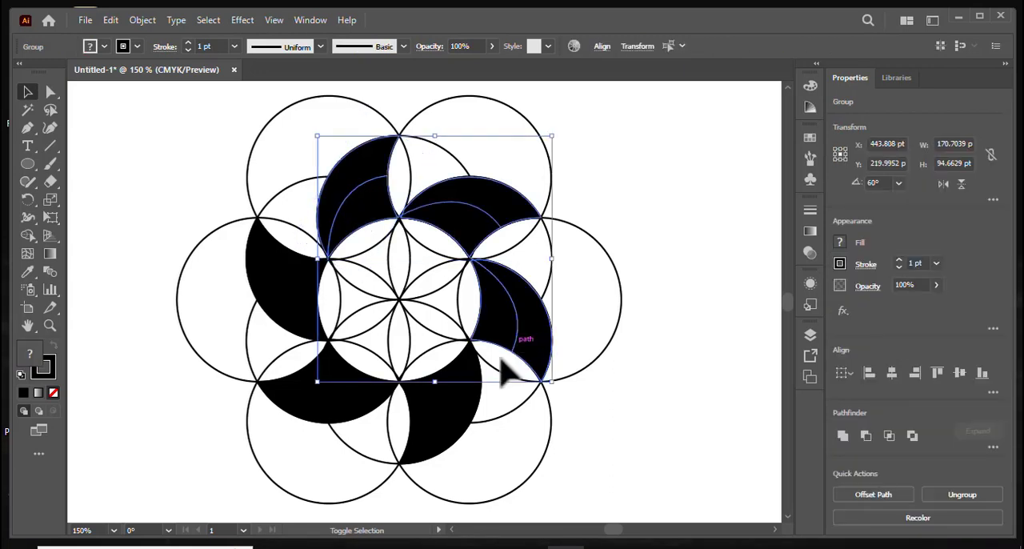
pyautogui.keyDown('shift'); pyautogui.click(453, 424); pyautogui.keyUp('shift')
pyautogui.keyDown('shift'); pyautogui.click(316, 400); pyautogui.keyUp('shift')
pyautogui.keyDown('shift'); pyautogui.click(298, 303); pyautogui.keyUp('shift')
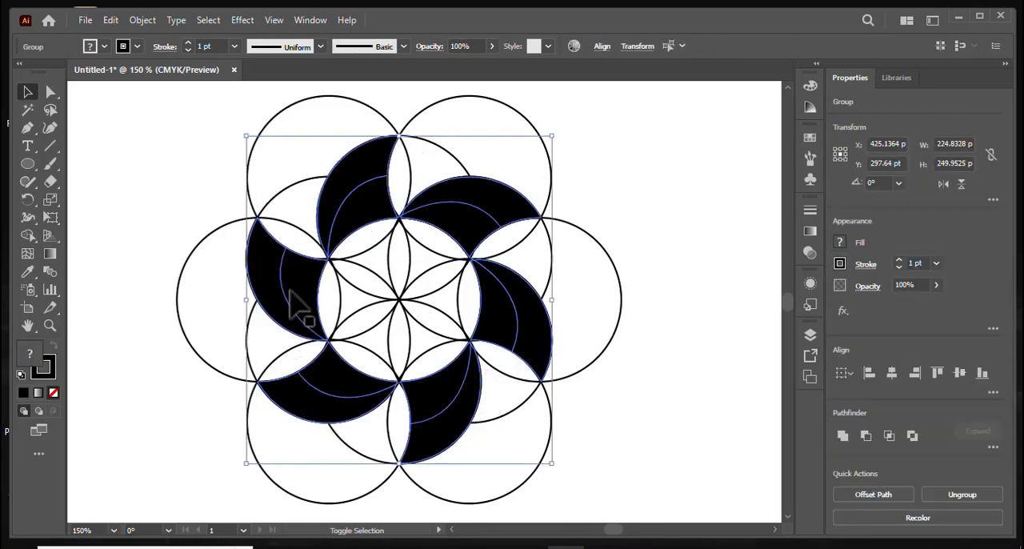
pyautogui.moveTo(451, 222); pyautogui.dragTo(769, 280)
# Delete all the construction circles and move the ring of six black shapes left into the cleared area.
pyautogui.moveTo(178, 179); pyautogui.dragTo(529, 493)
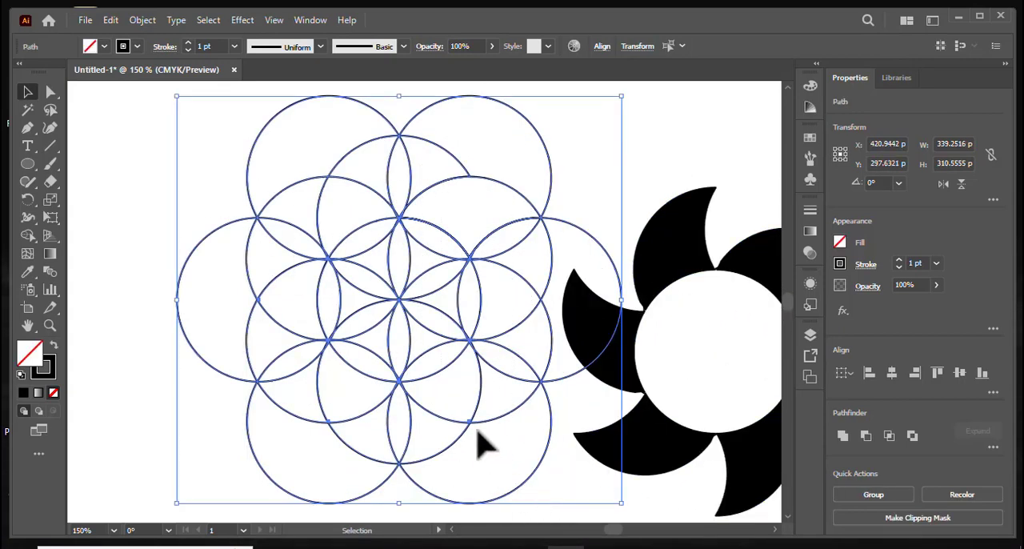
pyautogui.press('Delete')
pyautogui.moveTo(432, 205); pyautogui.dragTo(617, 389)
pyautogui.scroll(4, 562, 350)
pyautogui.moveTo(541, 275); pyautogui.dragTo(345, 213)
pyautogui.press('space')
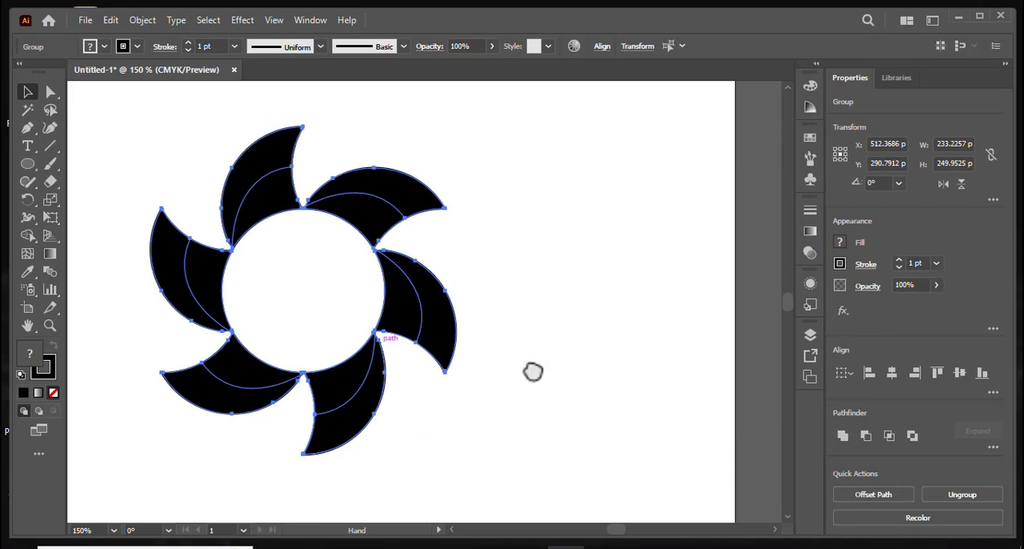
pyautogui.moveTo(533, 370); pyautogui.dragTo(602, 373)
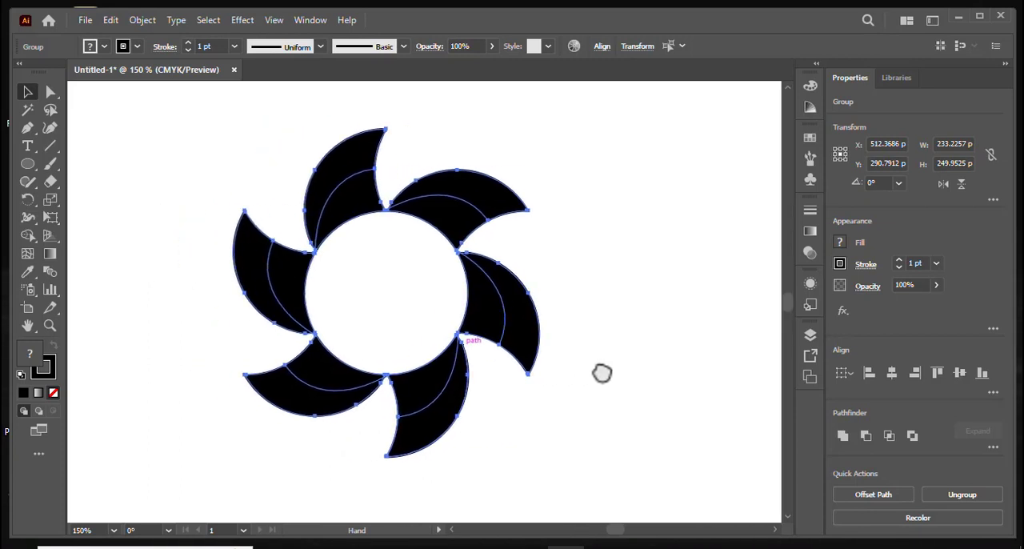
# Select all six black shapes and use Shape Builder with no fill and a 1 pt black stroke to split each along its curve.
pyautogui.click(650, 367)
pyautogui.moveTo(196, 176); pyautogui.dragTo(662, 436)
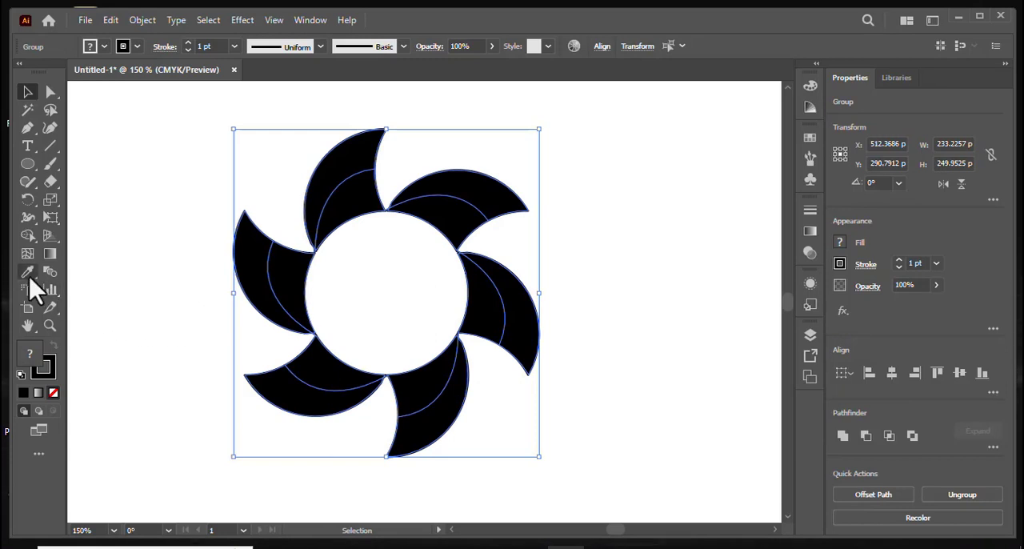
pyautogui.click(27, 236)
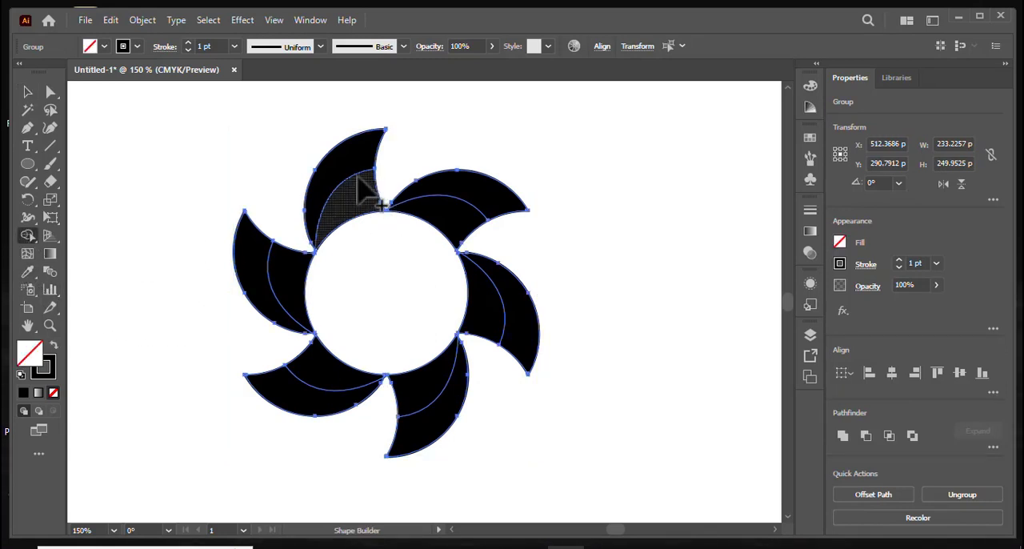
pyautogui.click(327, 195)
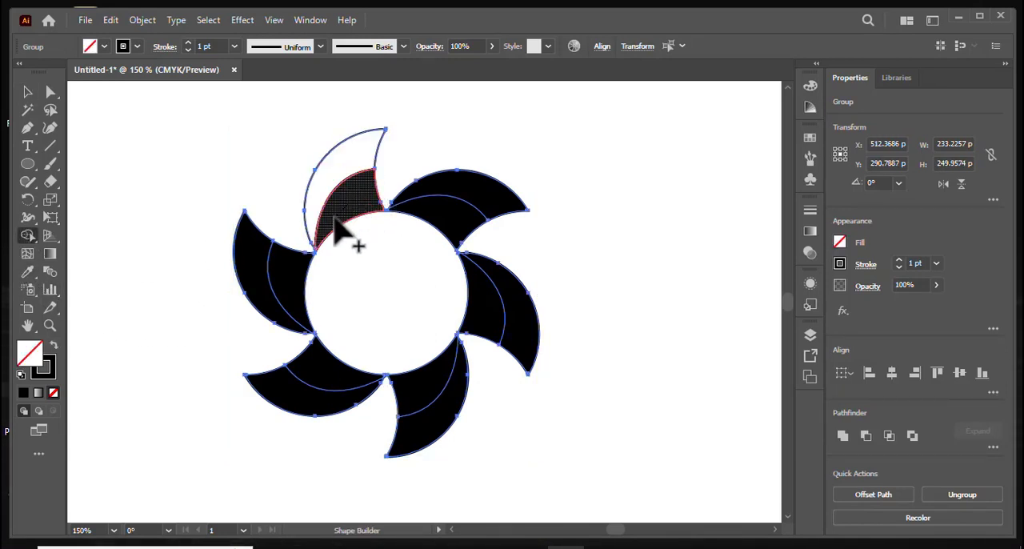
pyautogui.click(338, 220)
pyautogui.click(519, 212)
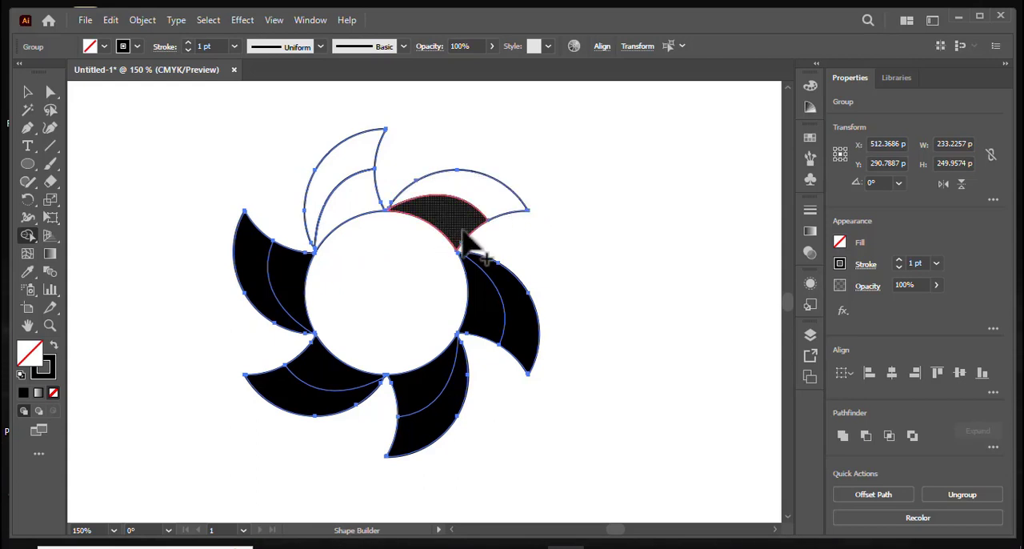
pyautogui.click(469, 237)
pyautogui.click(522, 325)
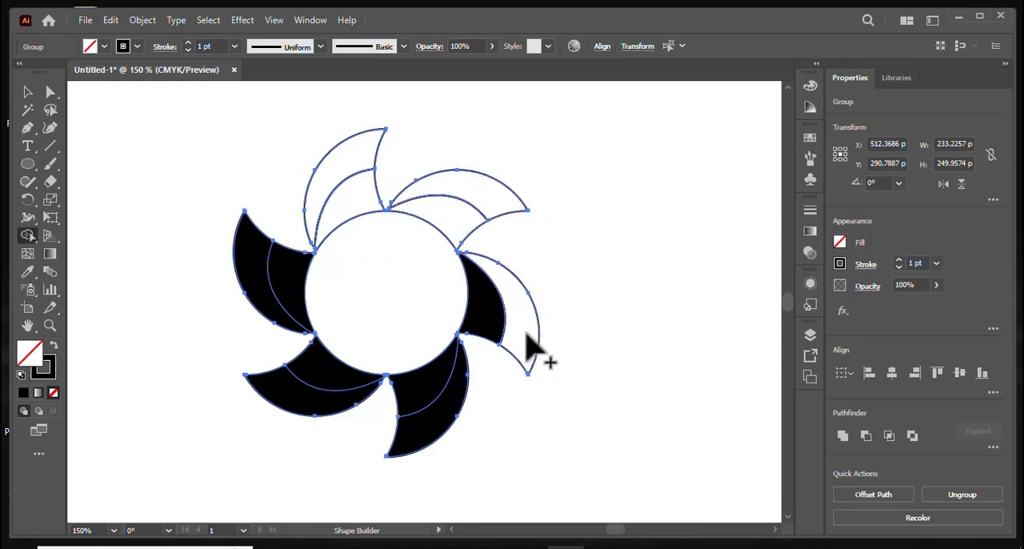
pyautogui.click(496, 340)
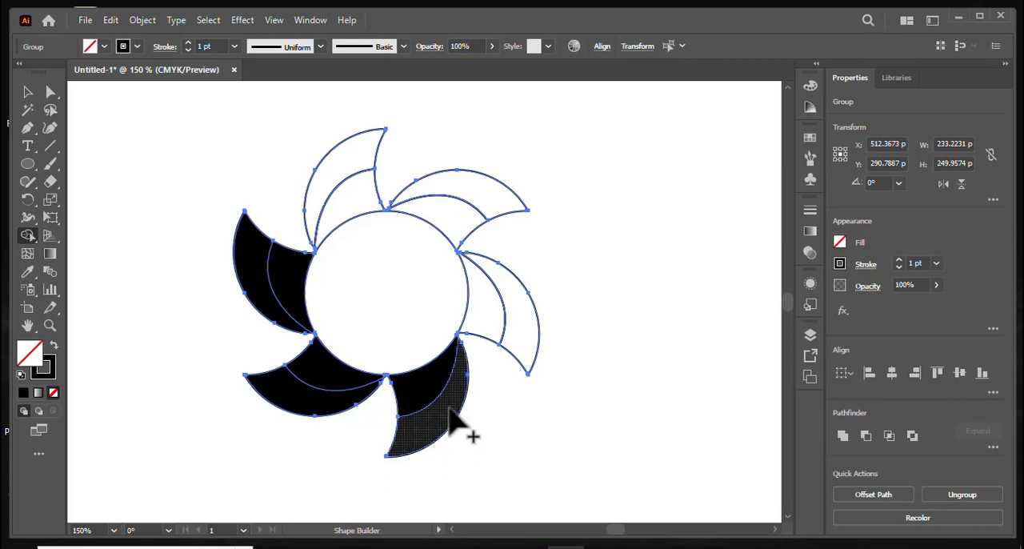
pyautogui.click(424, 436)
pyautogui.click(418, 417)
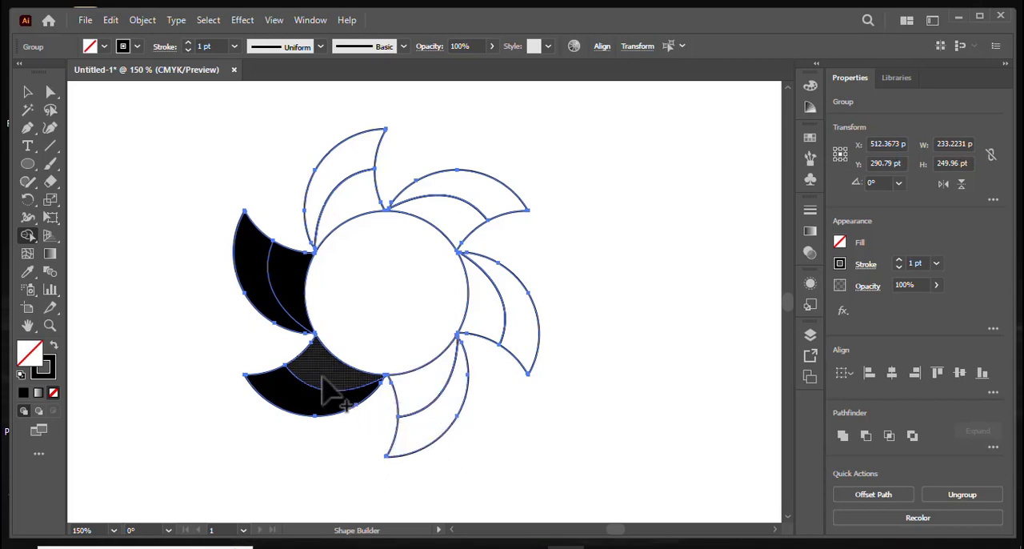
pyautogui.click(338, 378)
pyautogui.click(310, 404)
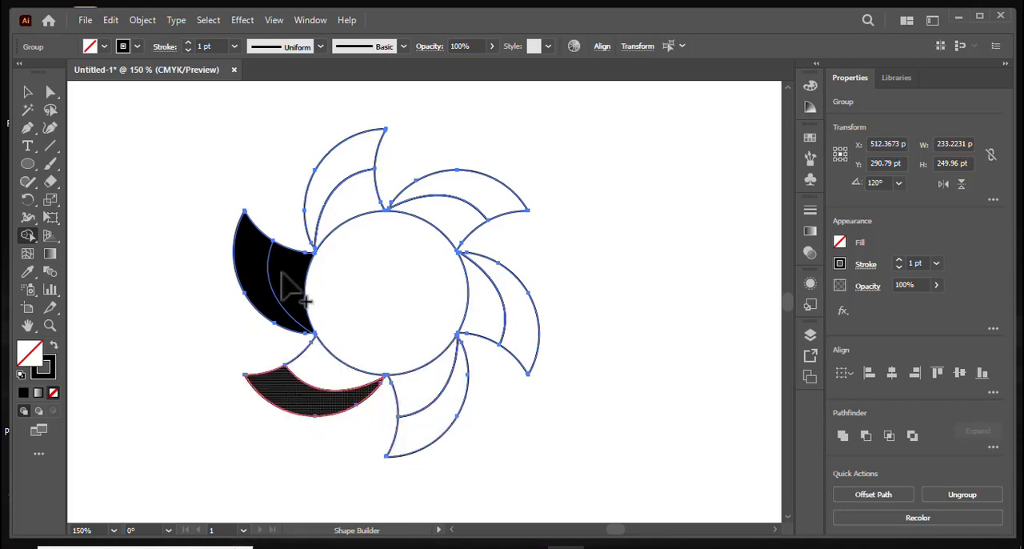
pyautogui.click(301, 308)
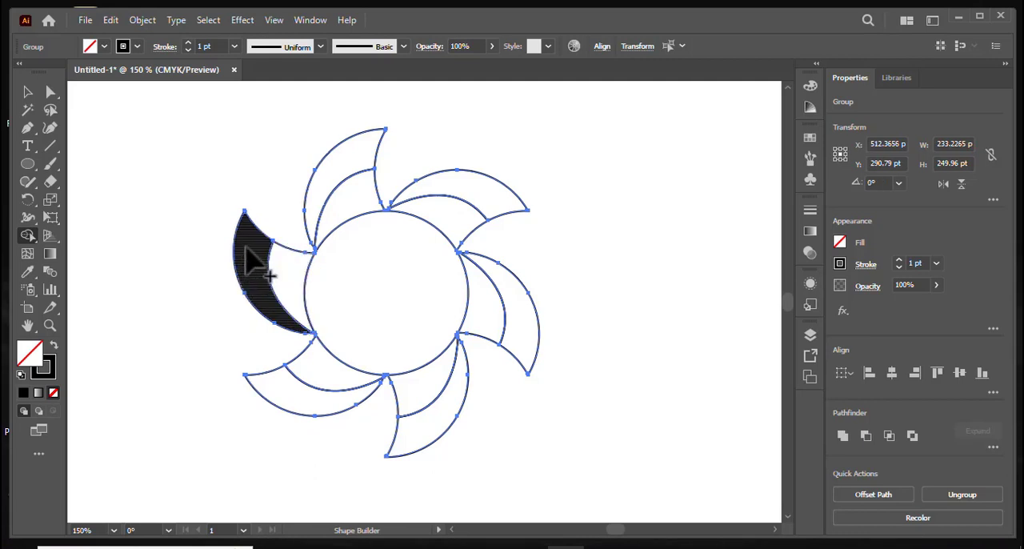
pyautogui.click(263, 296)
# Fill all six blades with the white-to-black linear gradient and remove their black stroke.
pyautogui.click(28, 92)
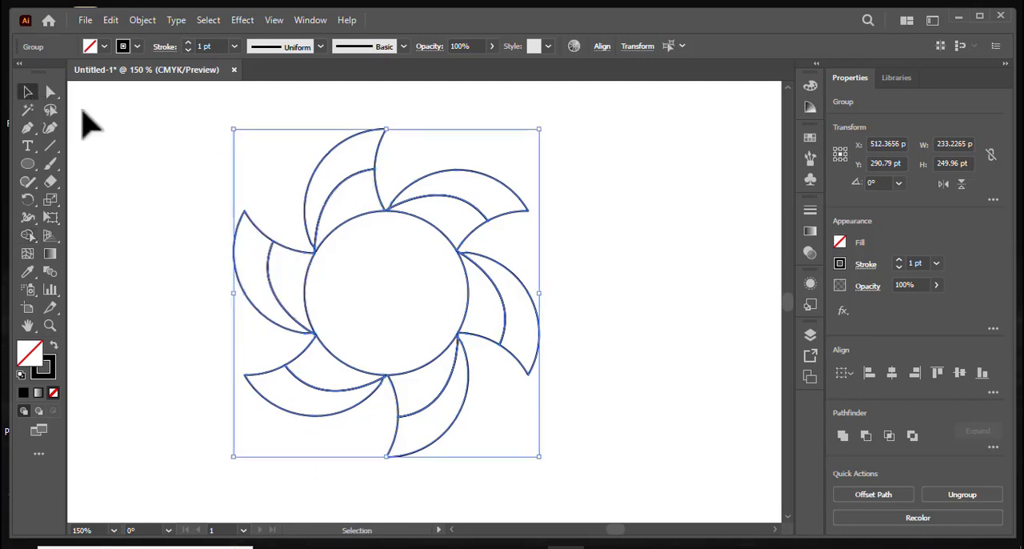
pyautogui.click(115, 142)
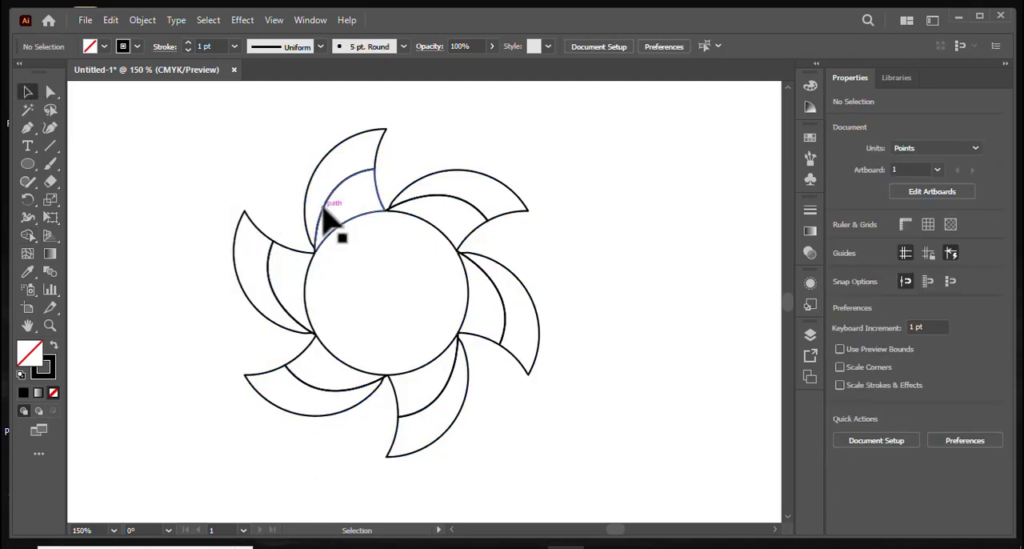
pyautogui.moveTo(229, 165); pyautogui.dragTo(614, 475)
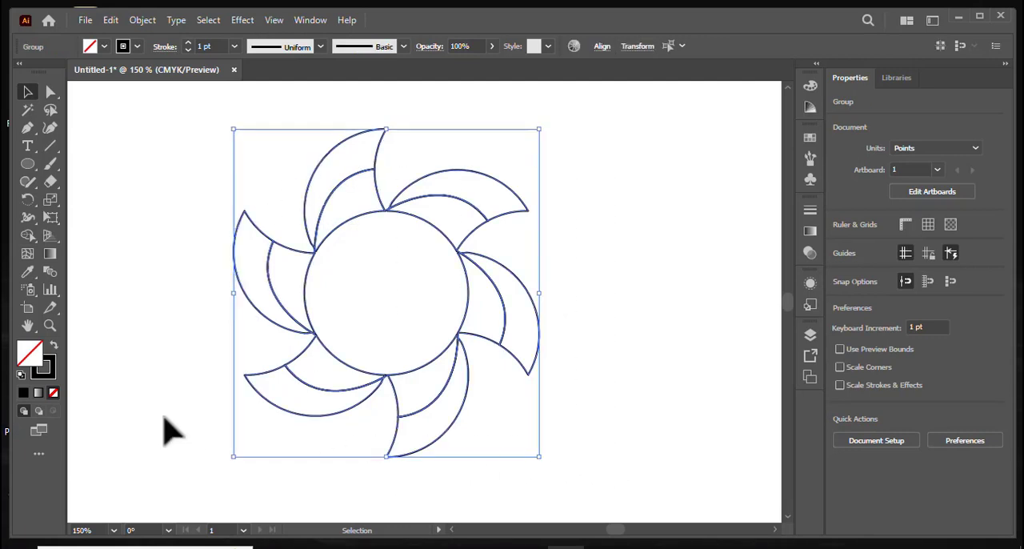
pyautogui.click(36, 395)
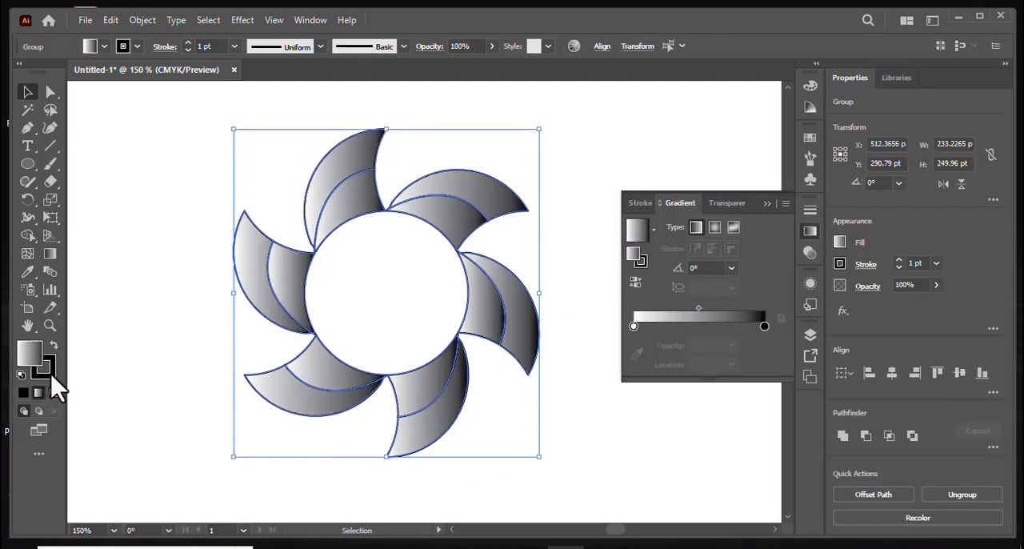
pyautogui.click(48, 371)
pyautogui.click(53, 394)
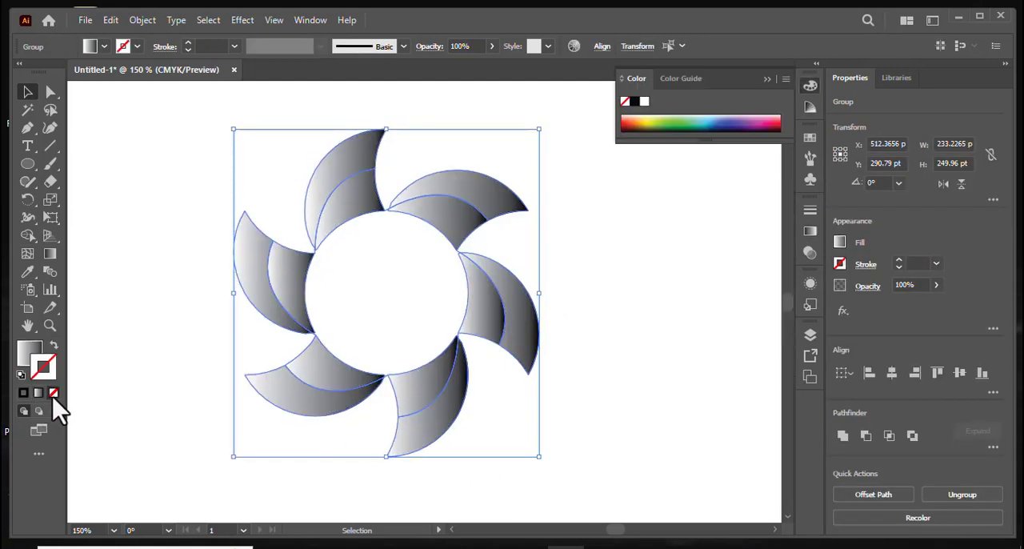
pyautogui.click(116, 359)
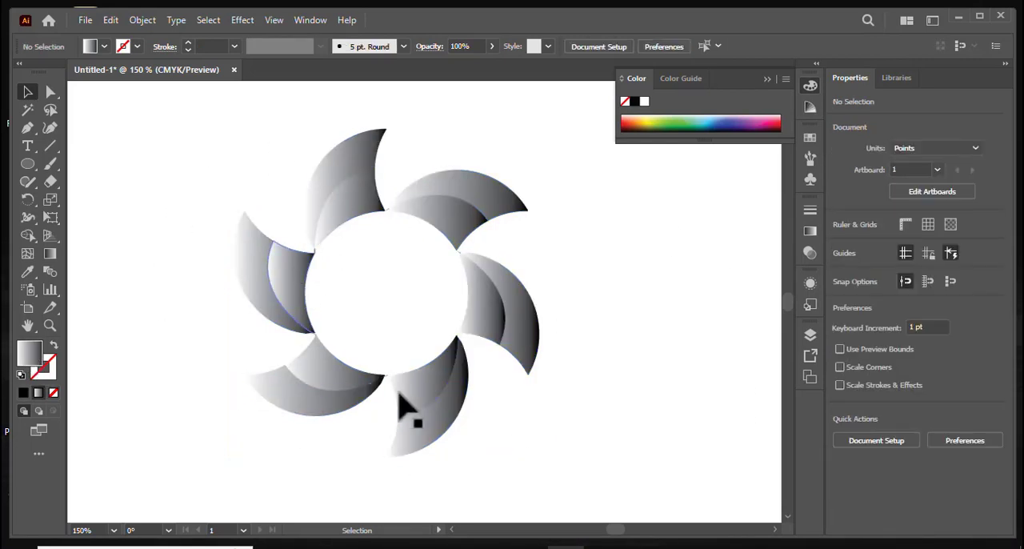
pyautogui.click(360, 165)
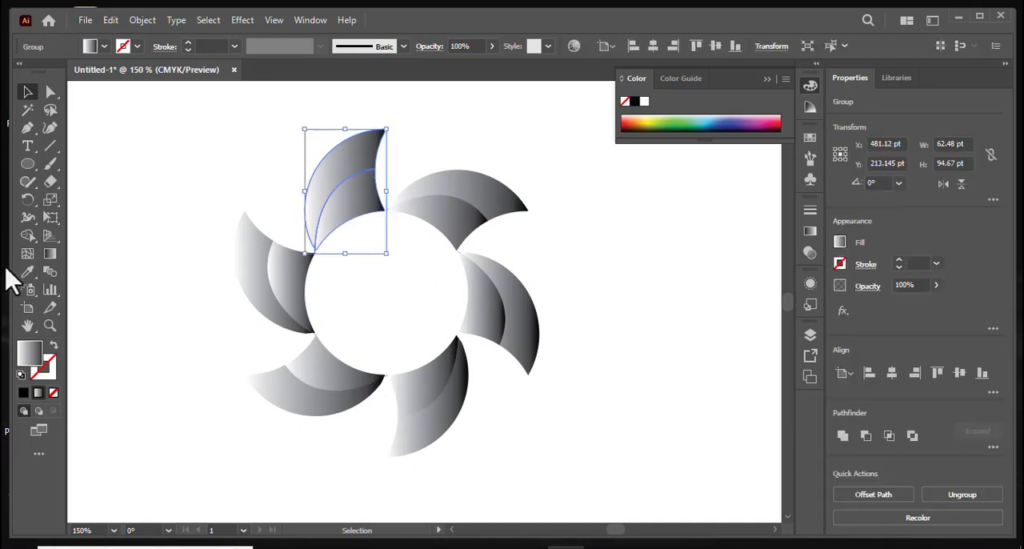
pyautogui.click(49, 253)
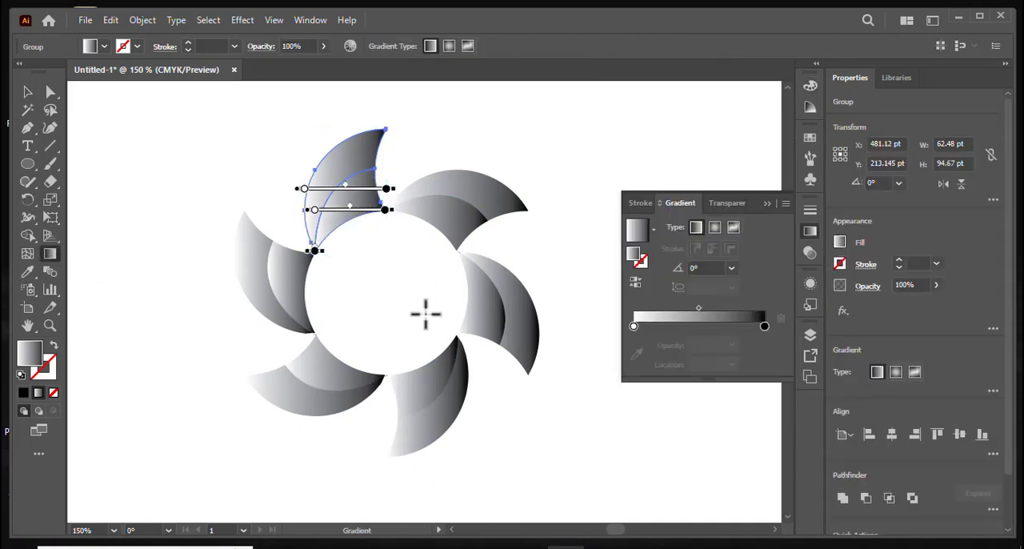
pyautogui.click(27, 92)
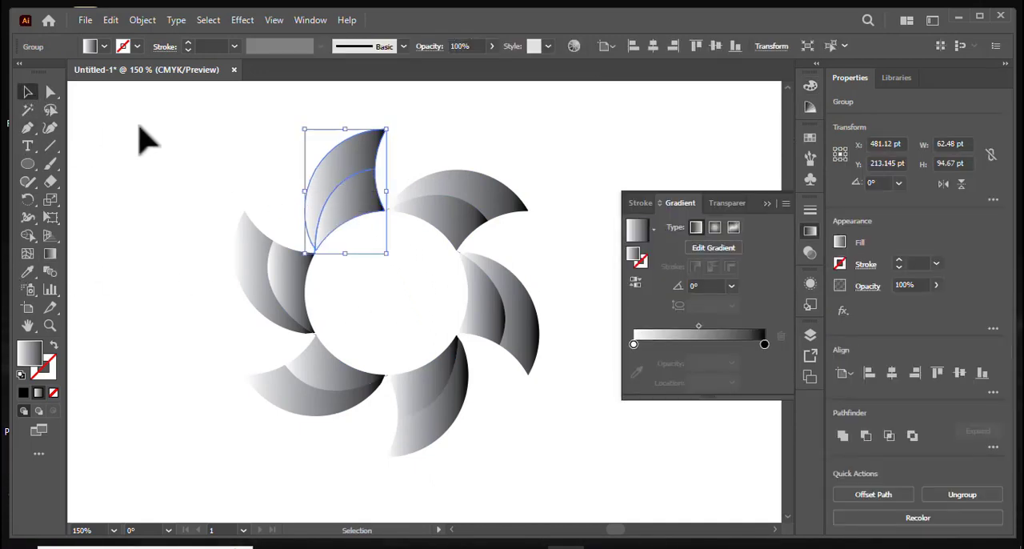
pyautogui.click(144, 137)
pyautogui.click(358, 153)
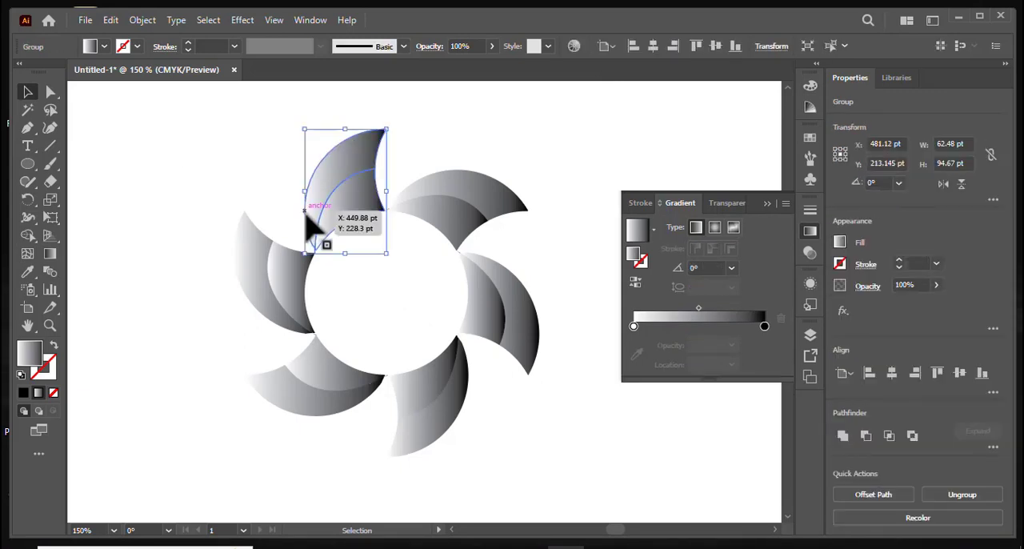
# Select all six gradient-filled blades and ungroup them.
pyautogui.moveTo(183, 153); pyautogui.dragTo(571, 429)
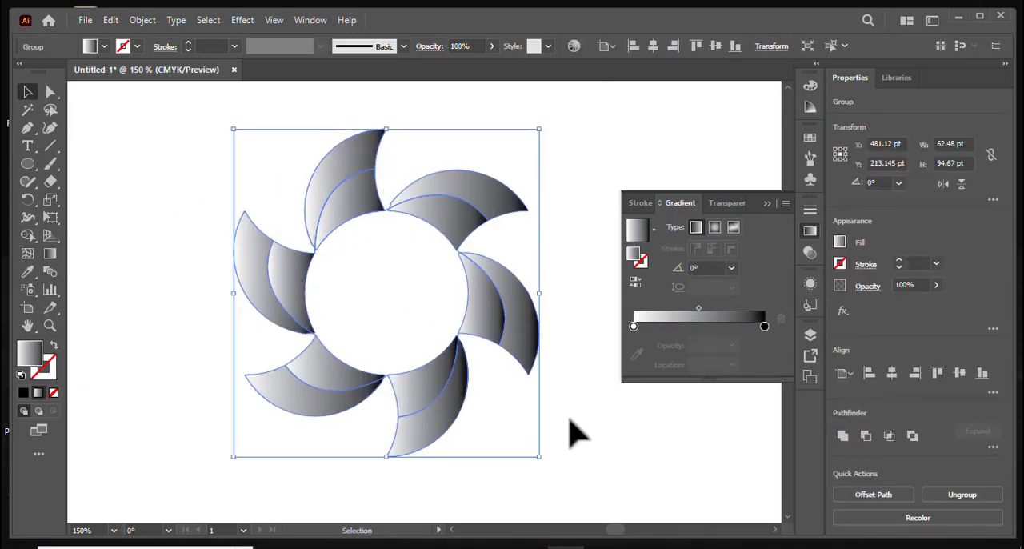
pyautogui.rightClick(492, 318)
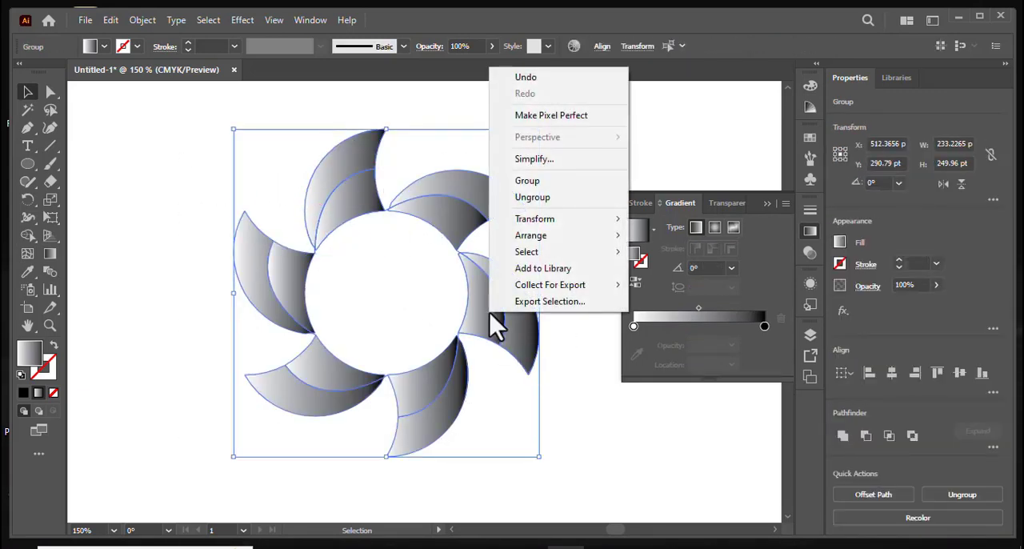
pyautogui.click(535, 198)
pyautogui.click(616, 476)
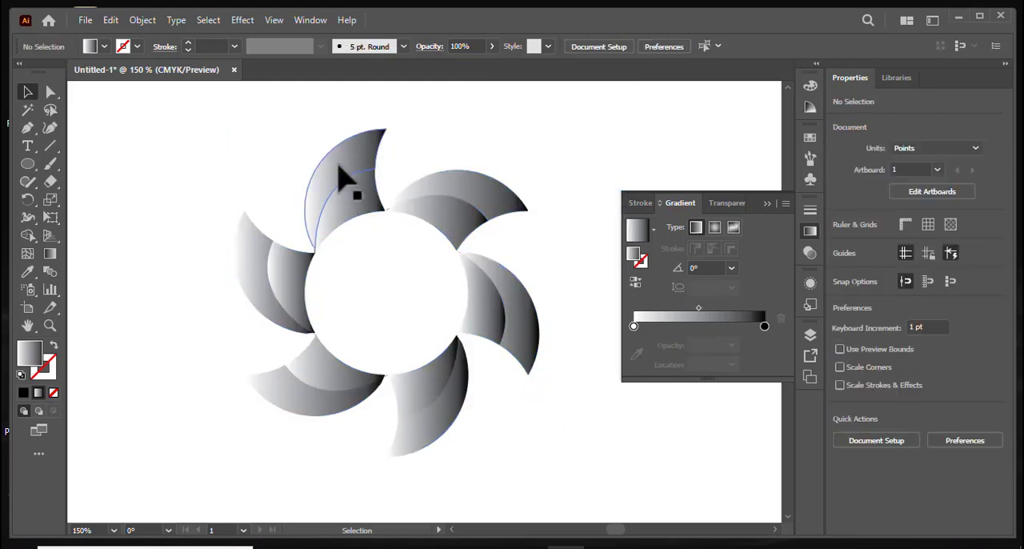
# Recolour the outer region of the uppermost blade with a linear gradient running from light blue to dark navy.
pyautogui.click(344, 179)
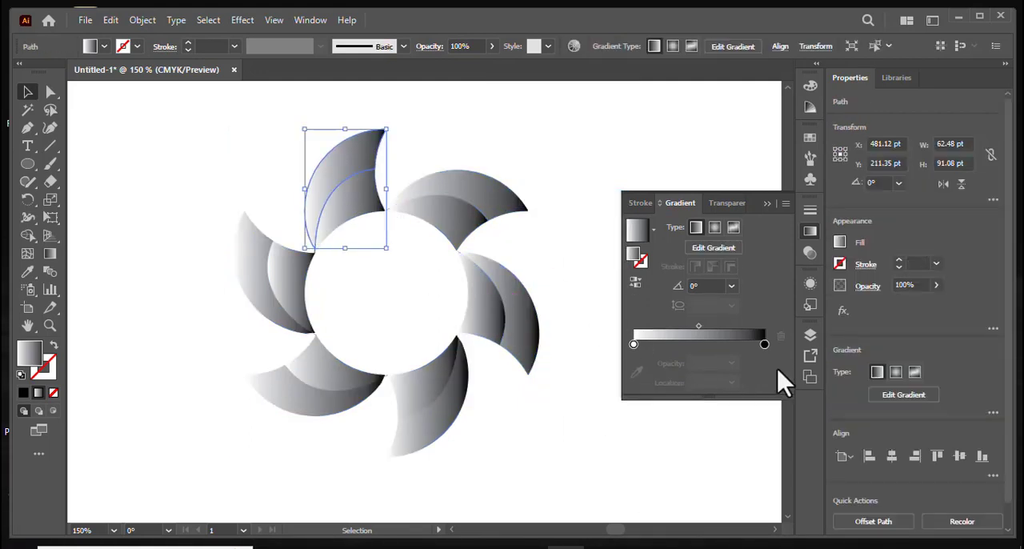
pyautogui.doubleClick(764, 344)
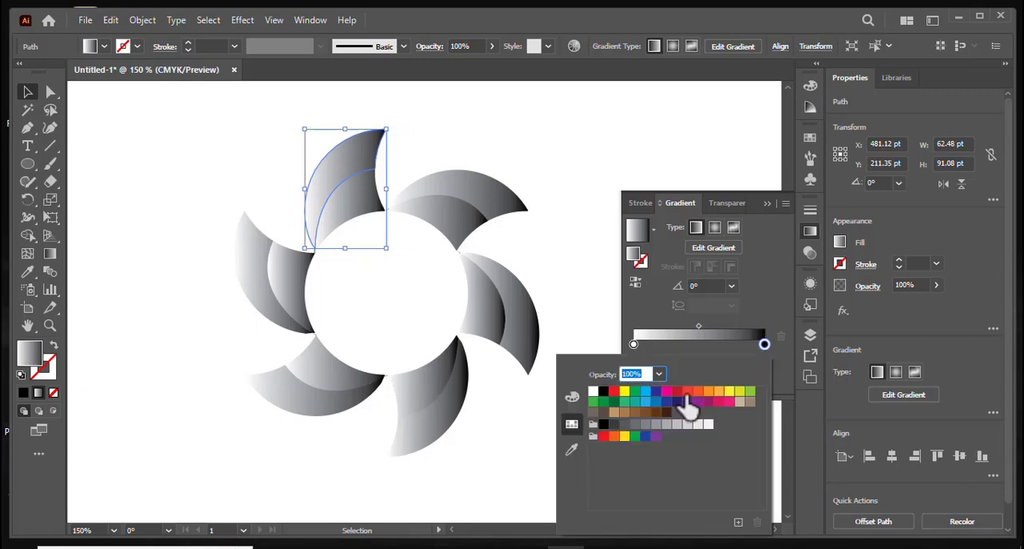
pyautogui.click(677, 403)
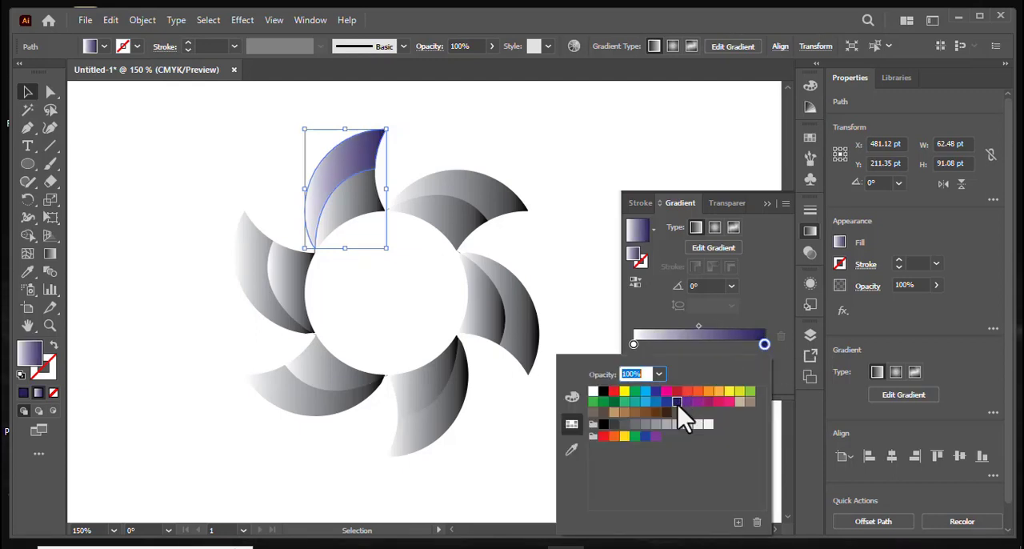
pyautogui.click(633, 345)
pyautogui.doubleClick(633, 344)
pyautogui.click(645, 392)
pyautogui.click(586, 144)
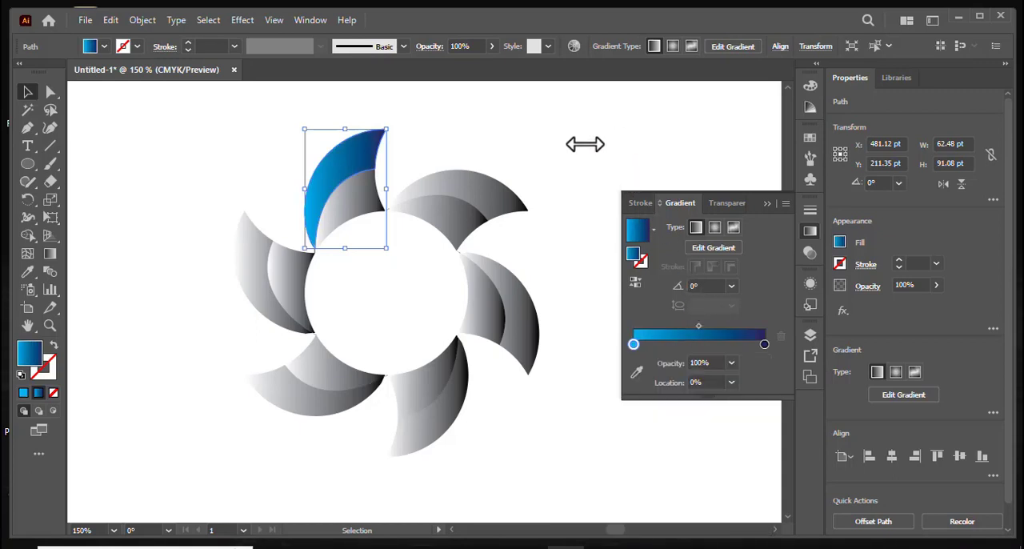
pyautogui.click(485, 160)
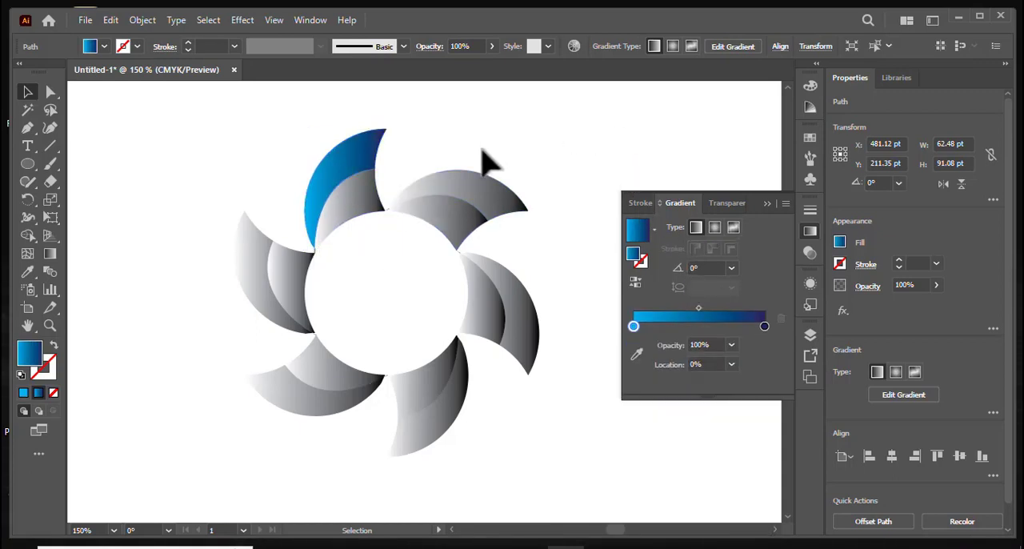
# Recolour the inner region of the uppermost blade with a linear gradient running from purple to pink.
pyautogui.click(379, 213)
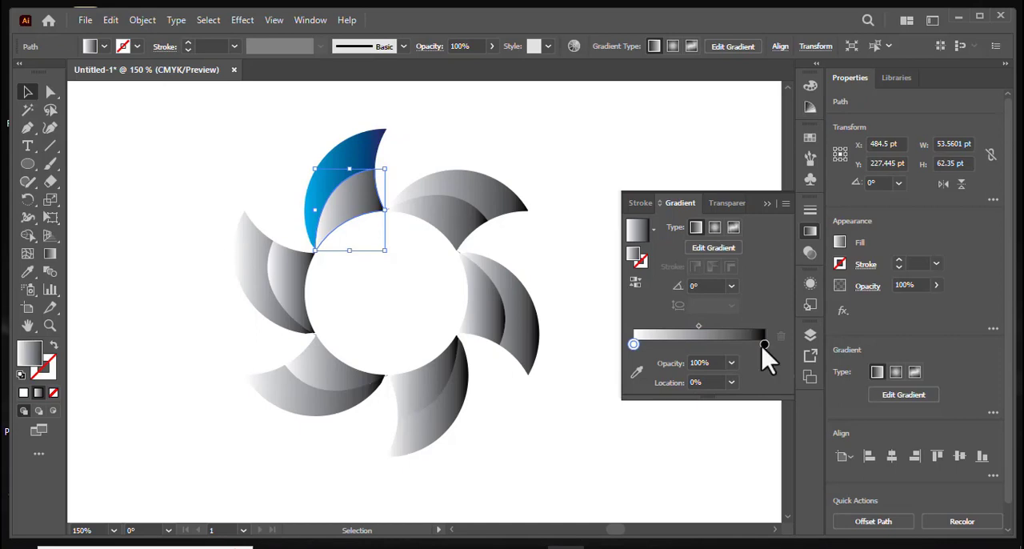
pyautogui.doubleClick(764, 345)
pyautogui.click(729, 401)
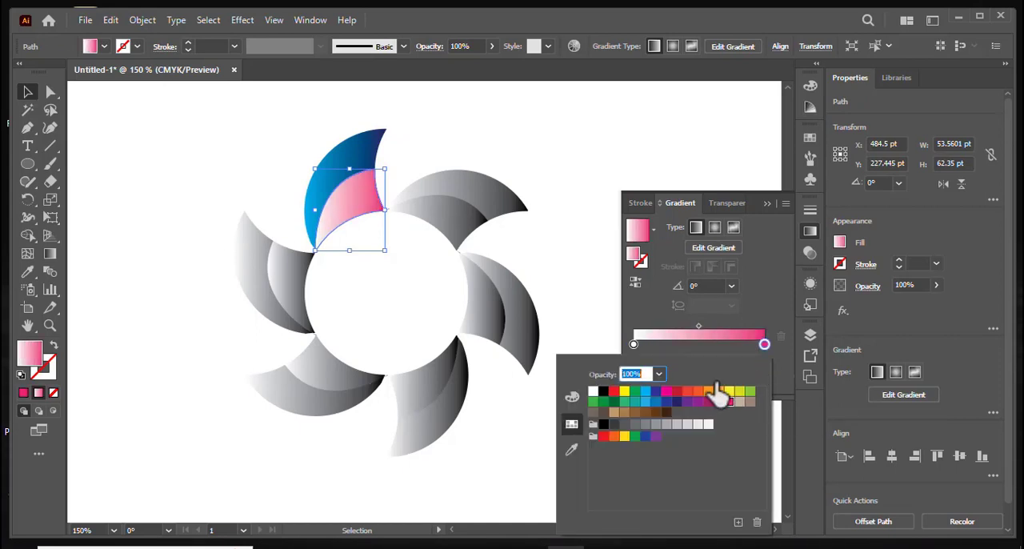
pyautogui.click(634, 345)
pyautogui.doubleClick(634, 345)
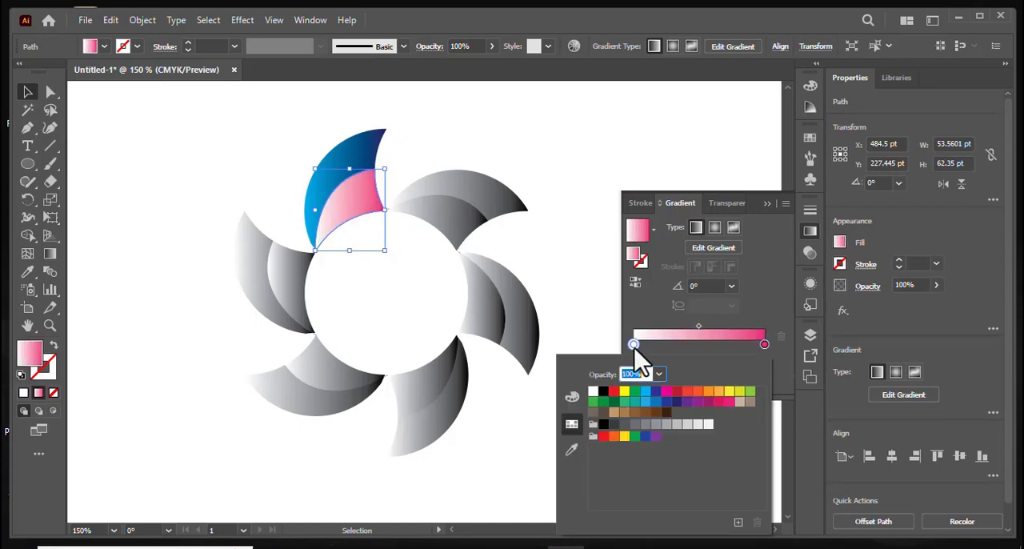
pyautogui.click(686, 402)
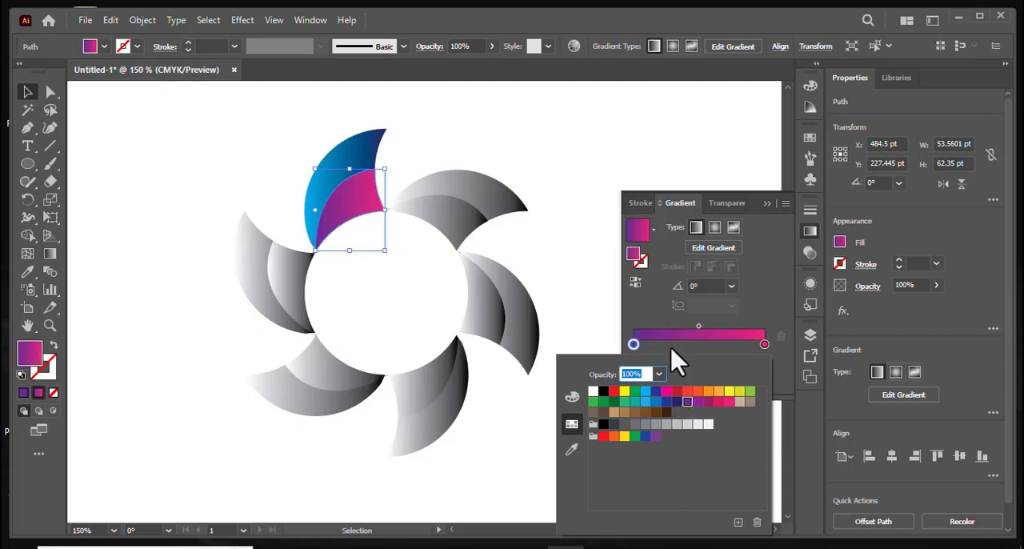
pyautogui.click(622, 132)
pyautogui.click(765, 204)
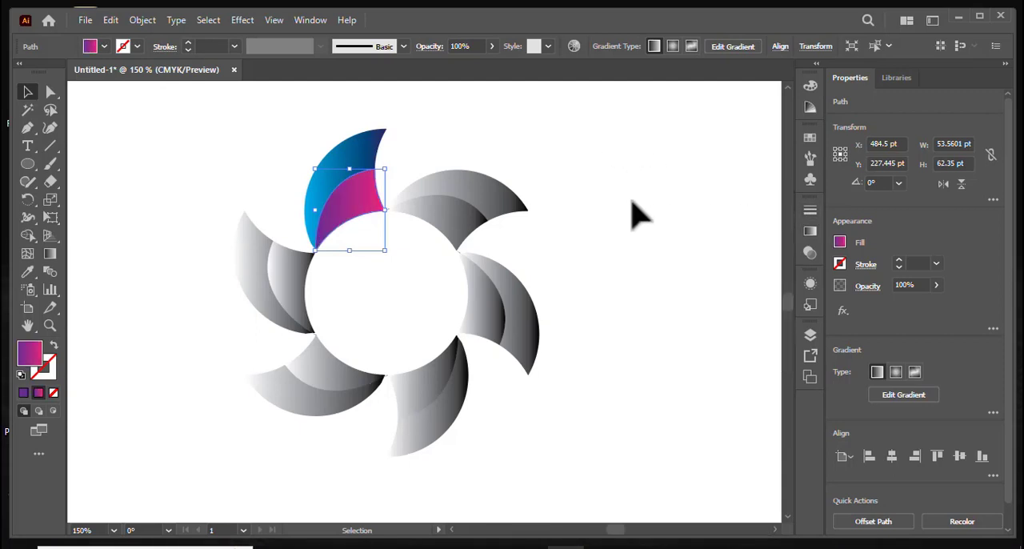
pyautogui.click(631, 214)
# Use the Eyedropper to copy the blue gradient to the leftmost blade's outer region and the purple-pink gradient to its inner region.
pyautogui.click(266, 280)
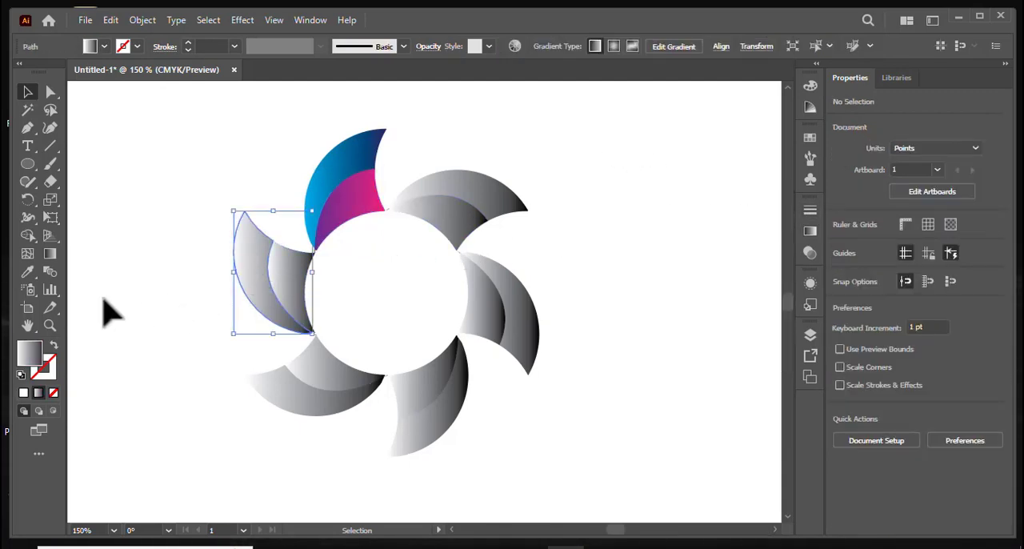
pyautogui.click(27, 271)
pyautogui.click(352, 159)
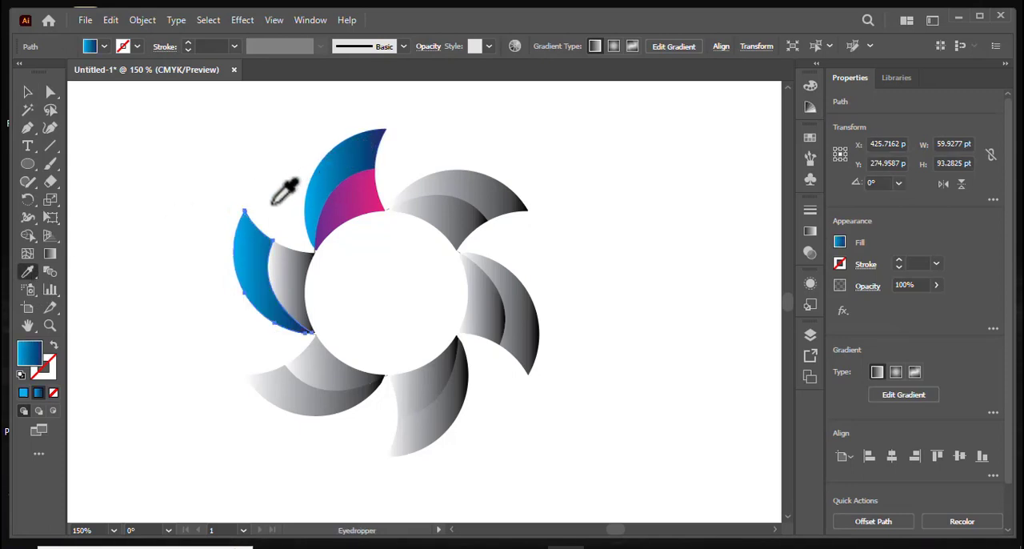
pyautogui.click(27, 92)
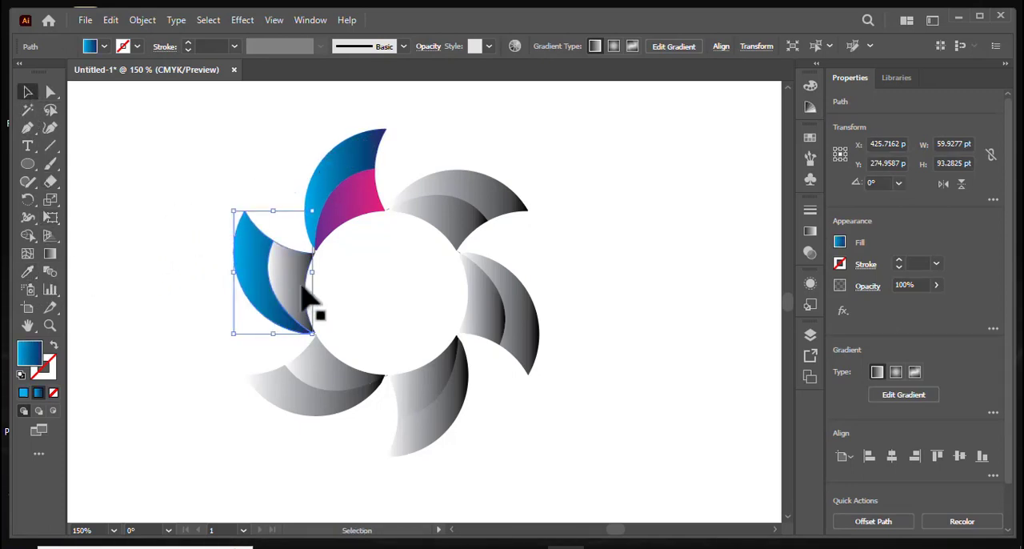
pyautogui.click(300, 290)
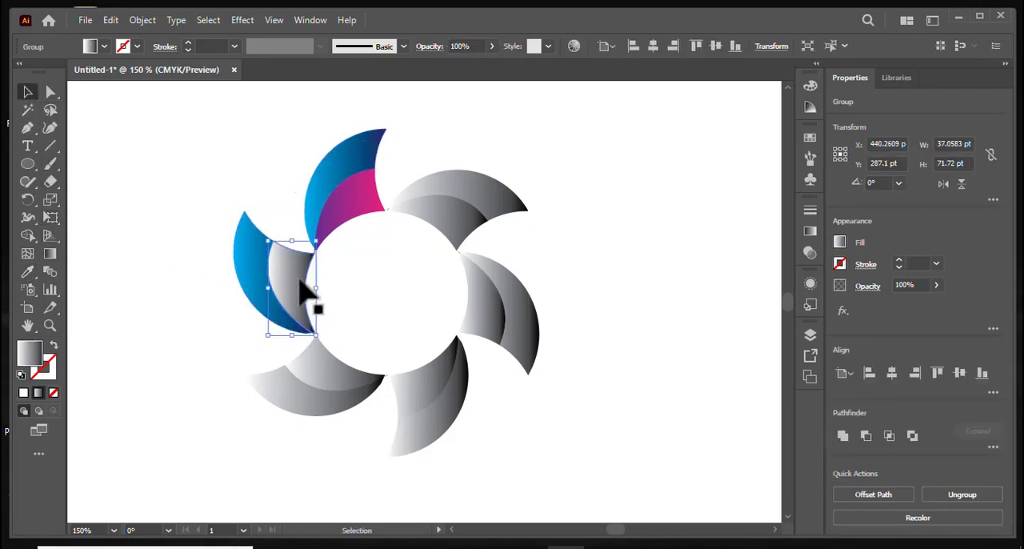
pyautogui.click(27, 272)
pyautogui.click(361, 206)
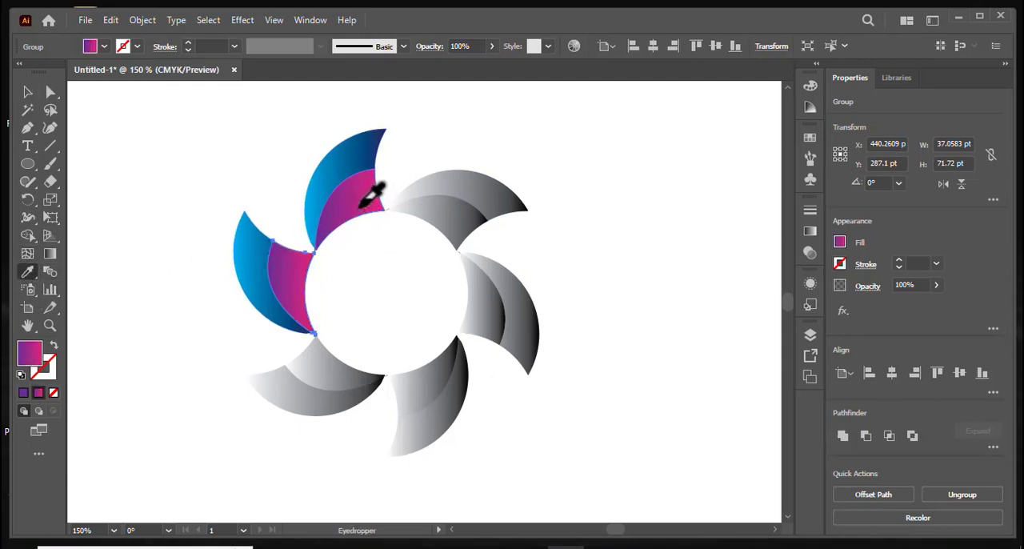
pyautogui.click(27, 92)
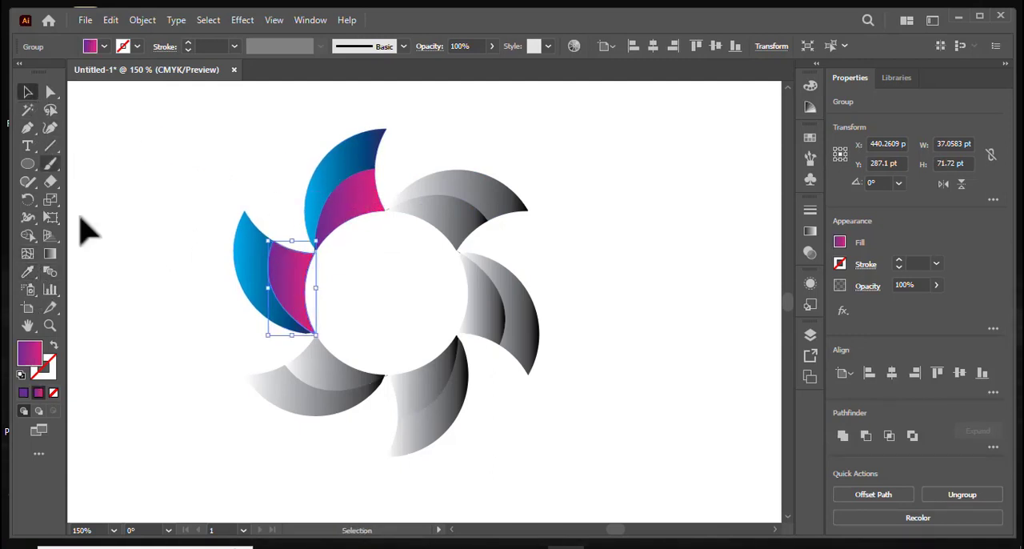
# Use the Eyedropper to give the lower-left blade the blue gradient on its outer region and the purple-pink gradient on its inner region.
pyautogui.click(281, 411)
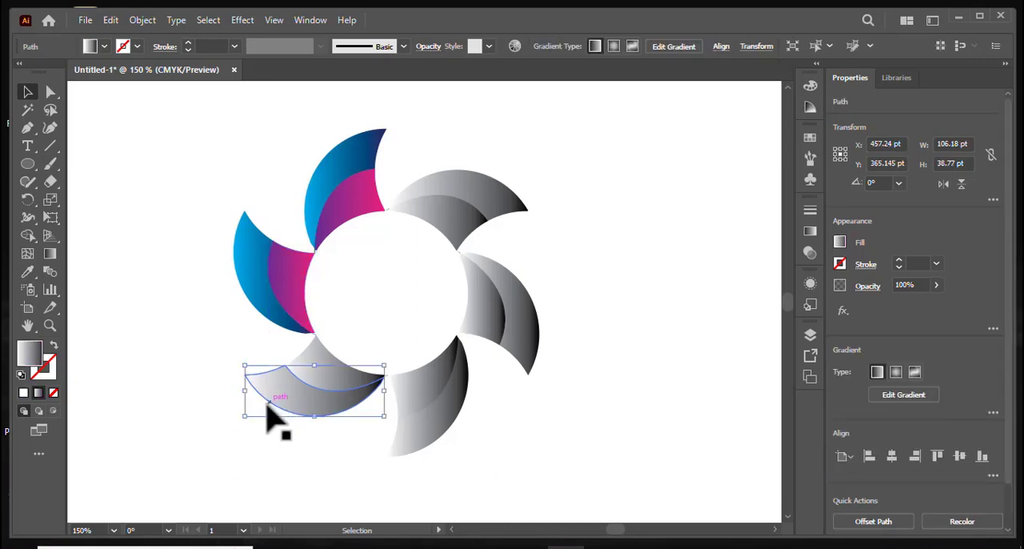
pyautogui.click(27, 272)
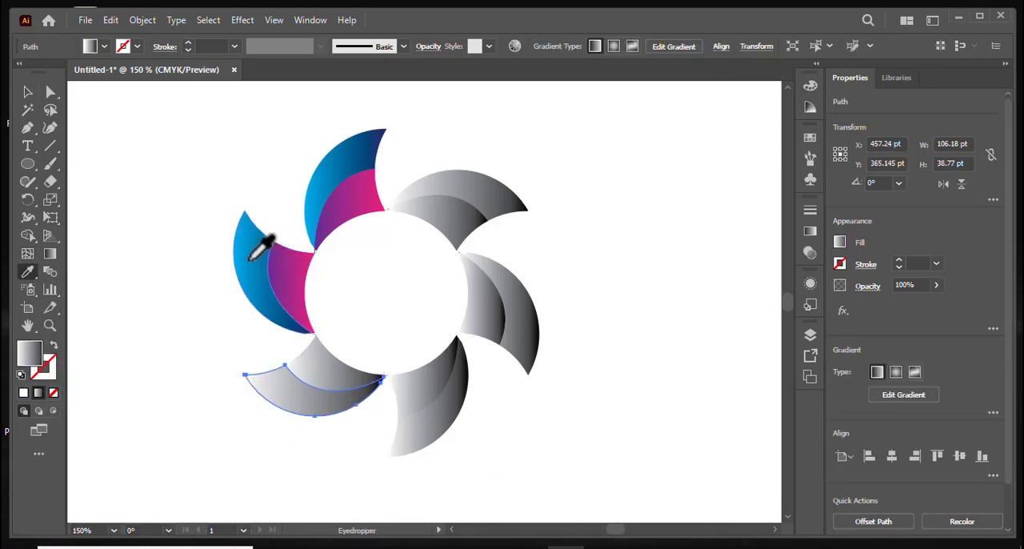
pyautogui.click(263, 235)
pyautogui.click(170, 217)
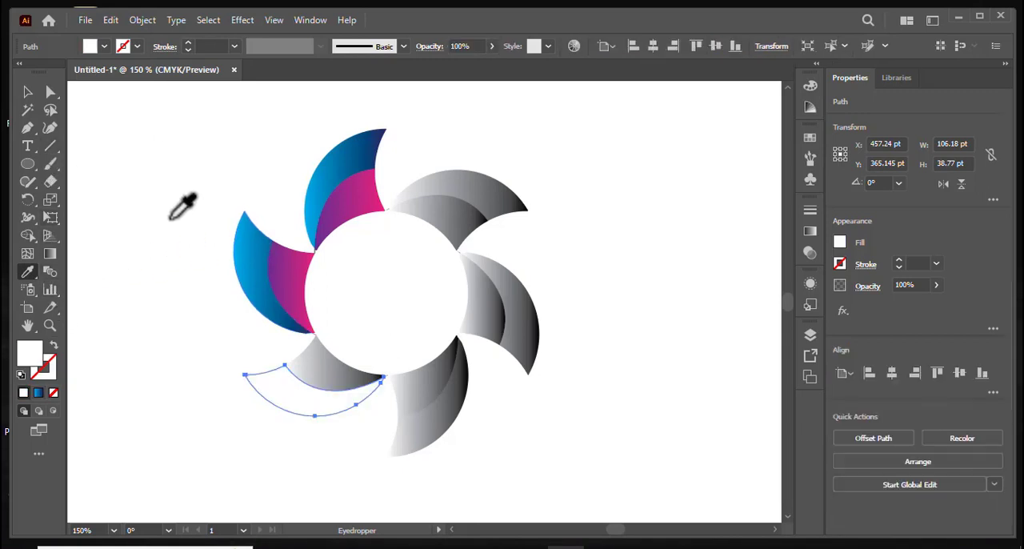
pyautogui.click(260, 240)
pyautogui.click(28, 93)
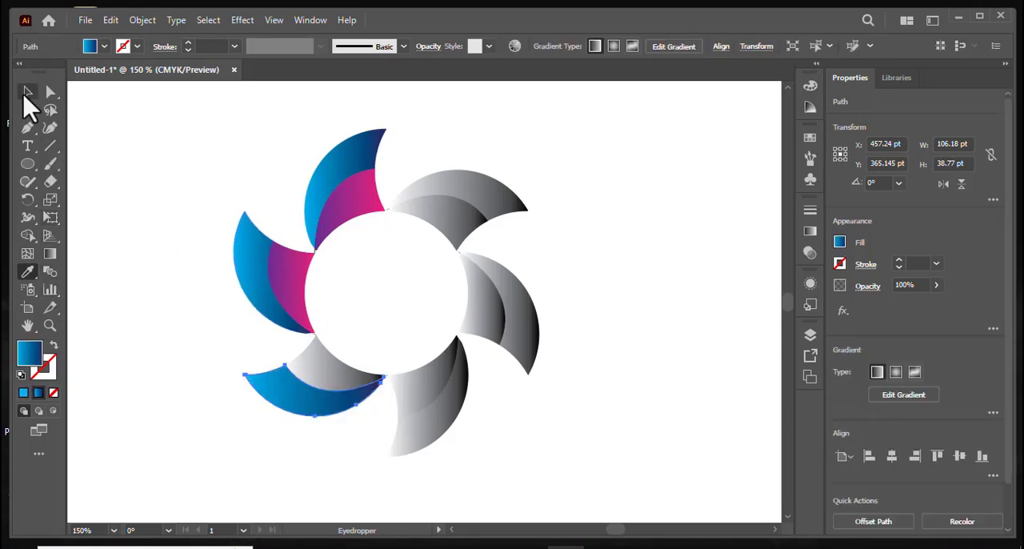
pyautogui.click(332, 360)
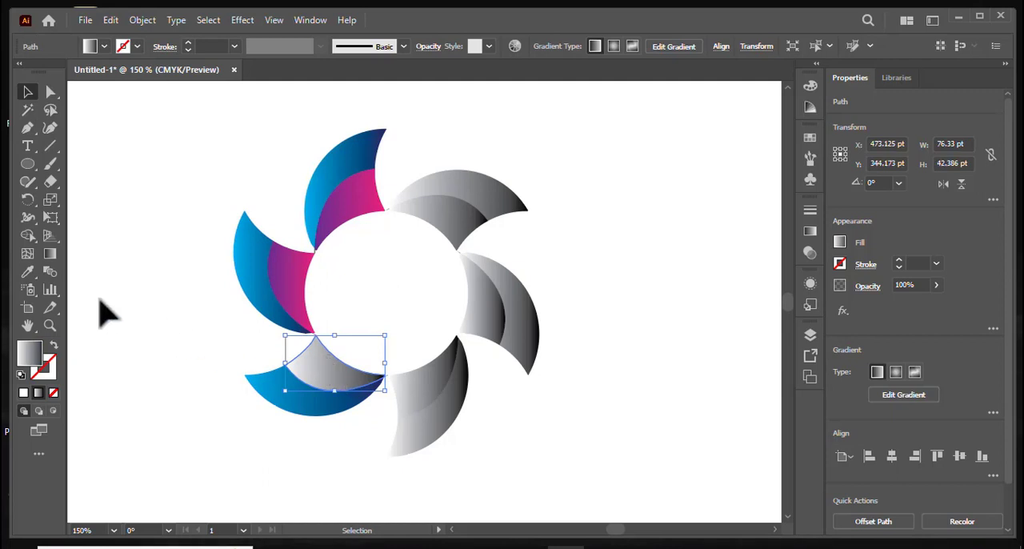
pyautogui.click(28, 274)
pyautogui.click(313, 257)
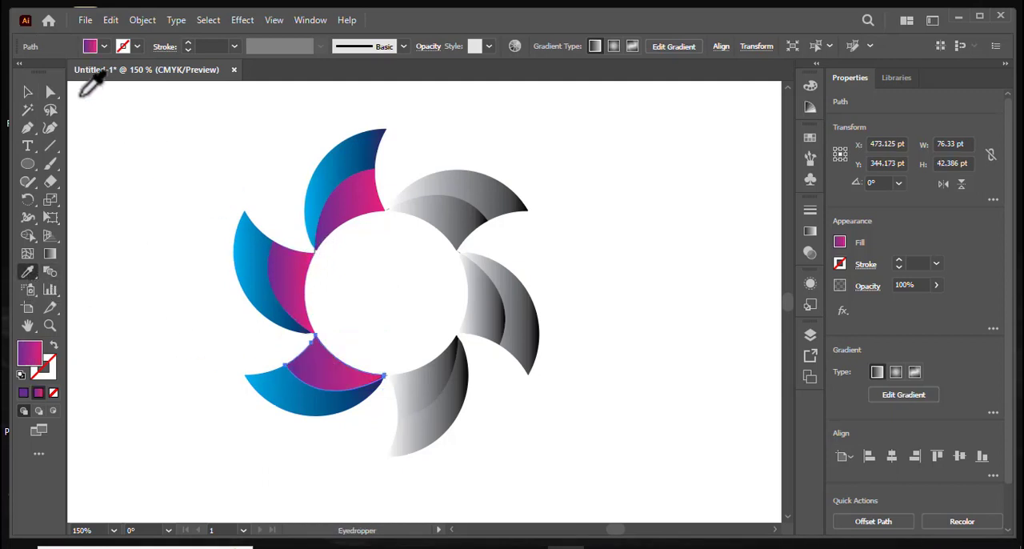
# Use the Eyedropper to copy the blue gradient to the outer region of the lowest blade.
pyautogui.click(28, 94)
pyautogui.click(449, 425)
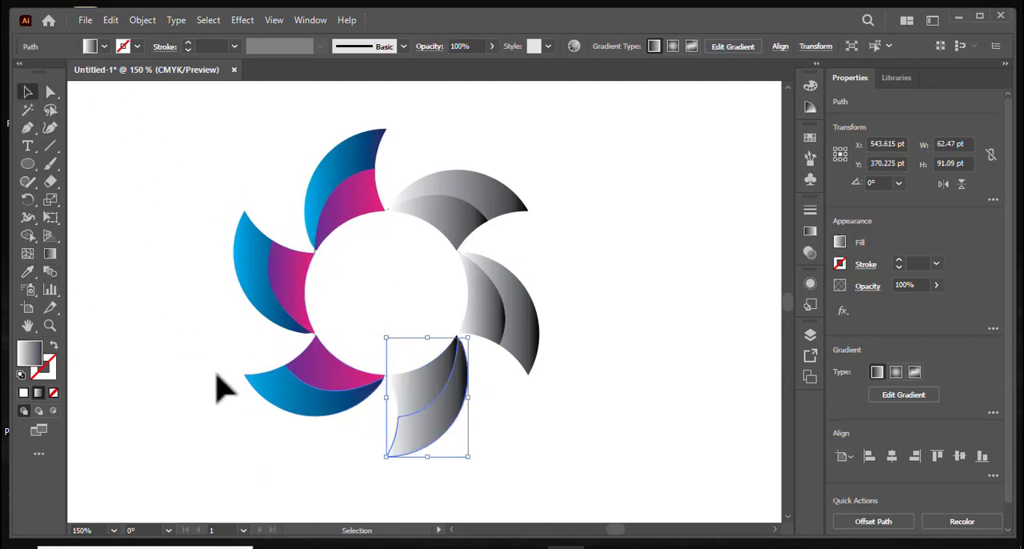
pyautogui.click(28, 272)
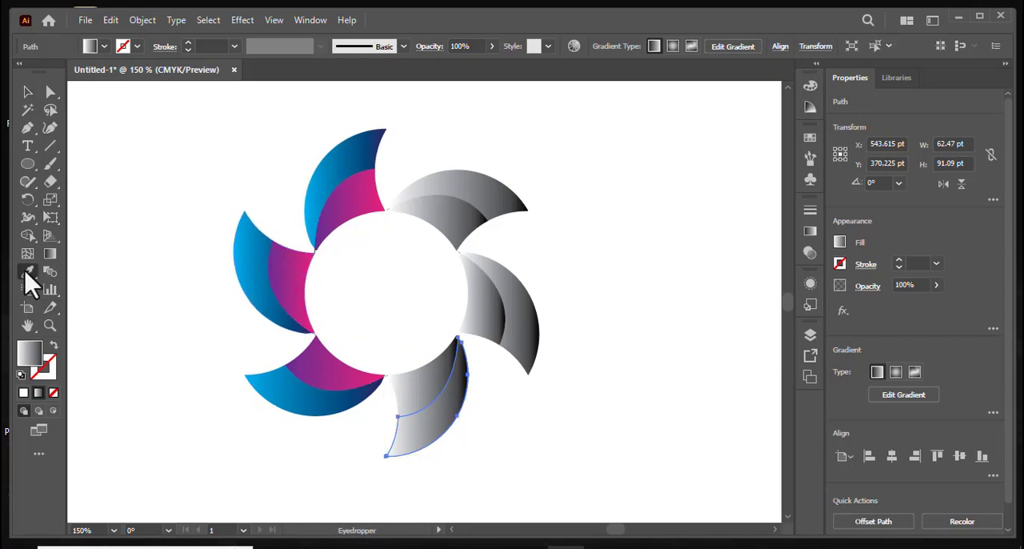
pyautogui.click(255, 267)
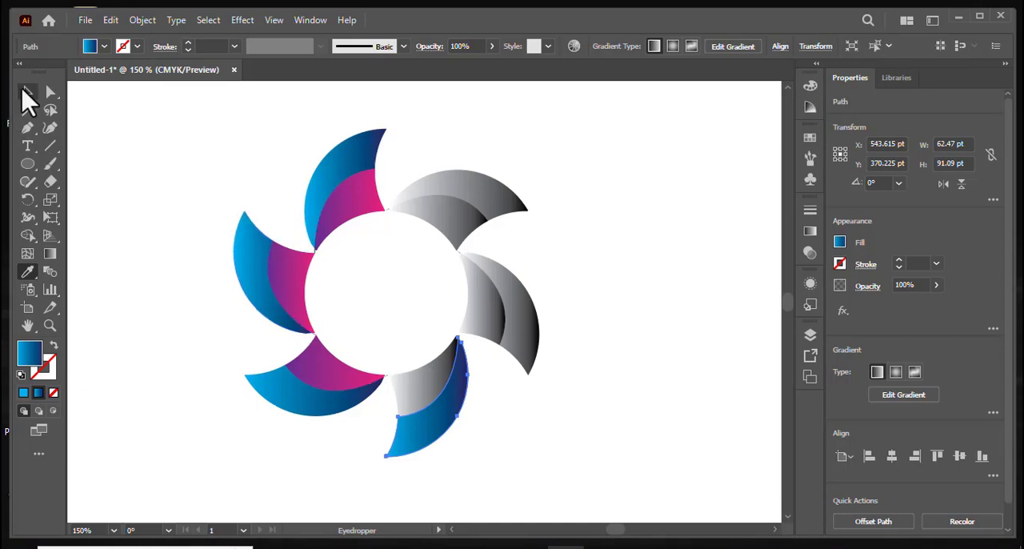
# Use the Eyedropper to copy the purple-pink gradient to the inner regions of the three remaining blades on the design's right half.
pyautogui.click(26, 92)
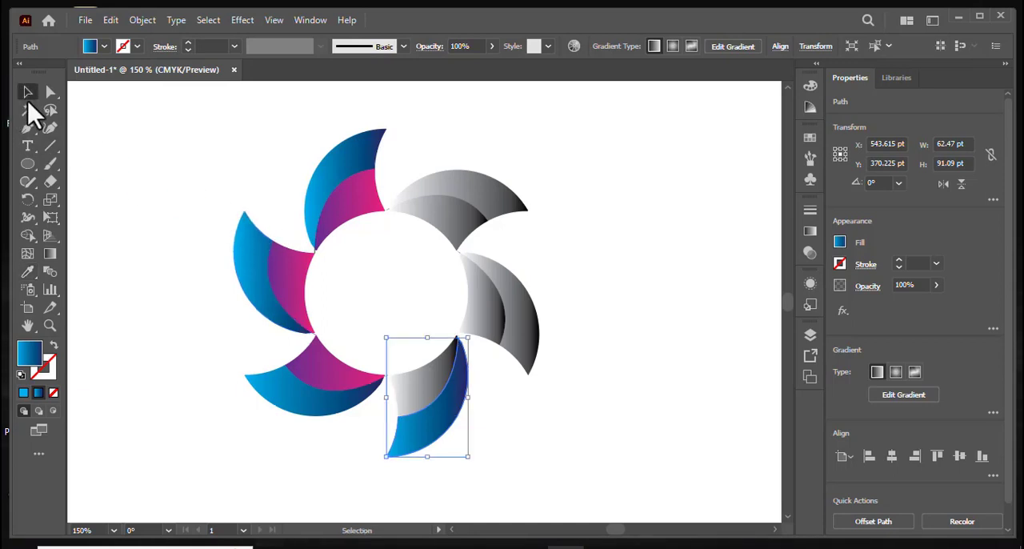
pyautogui.keyDown('shift'); pyautogui.click(423, 390); pyautogui.keyUp('shift')
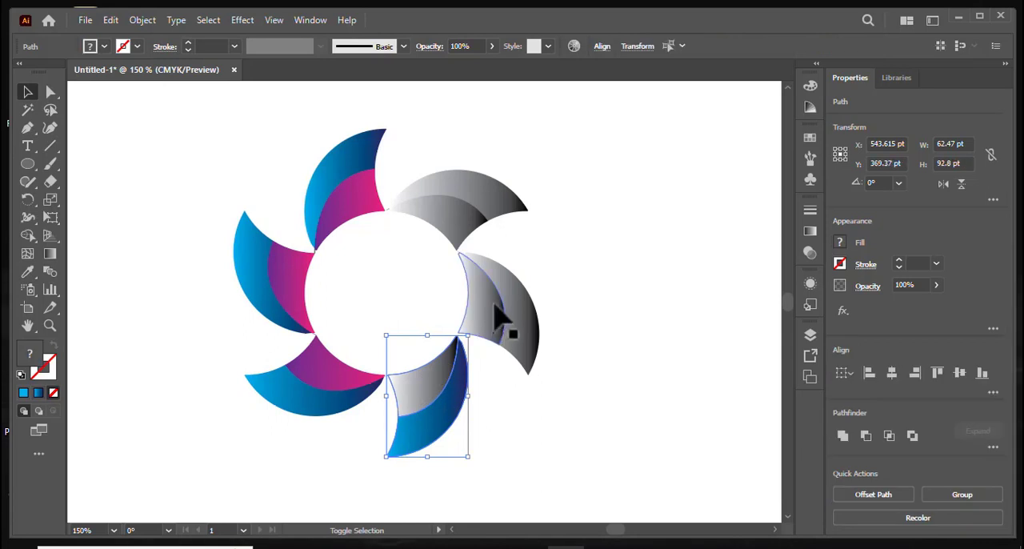
pyautogui.keyDown('shift'); pyautogui.click(498, 319); pyautogui.keyUp('shift')
pyautogui.keyDown('shift'); pyautogui.click(460, 230); pyautogui.keyUp('shift')
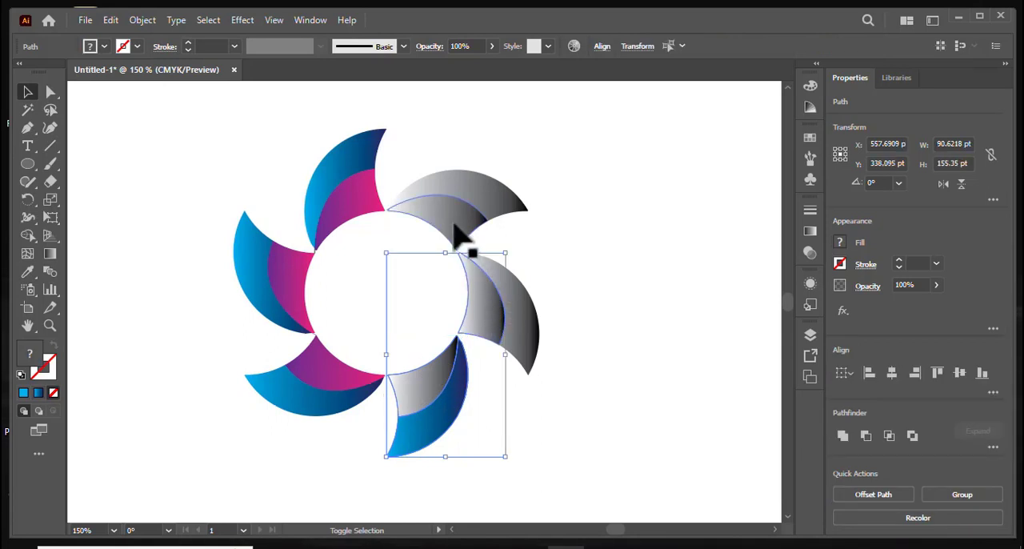
pyautogui.click(27, 271)
pyautogui.click(306, 273)
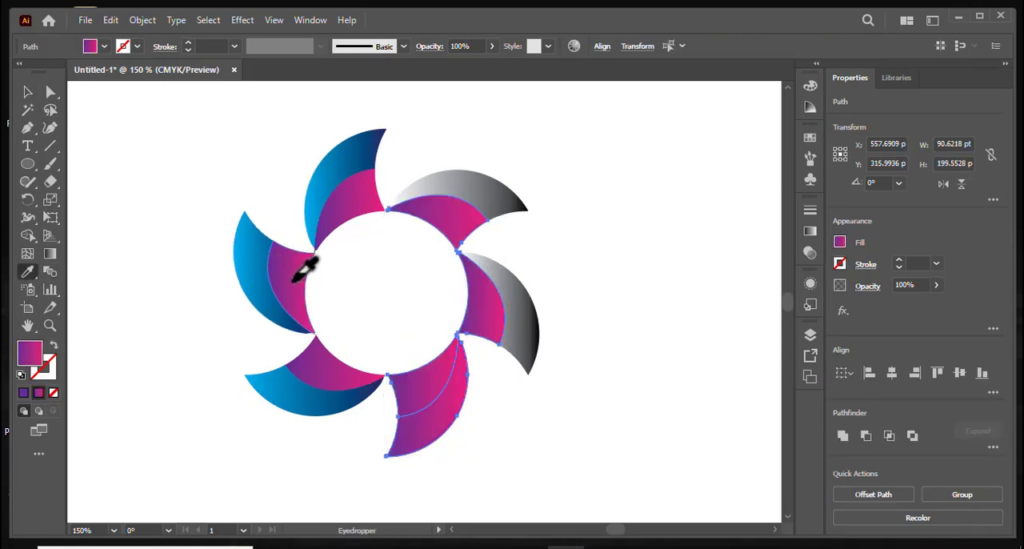
# Use the Eyedropper to copy the blue gradient to the outer regions of the three blades on the design's right half.
pyautogui.click(27, 91)
pyautogui.click(477, 436)
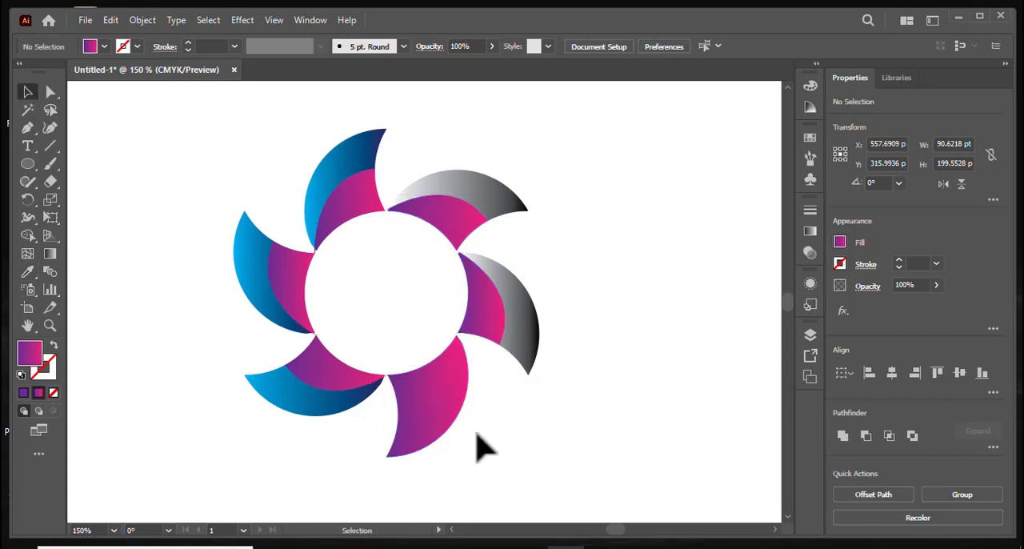
pyautogui.click(452, 424)
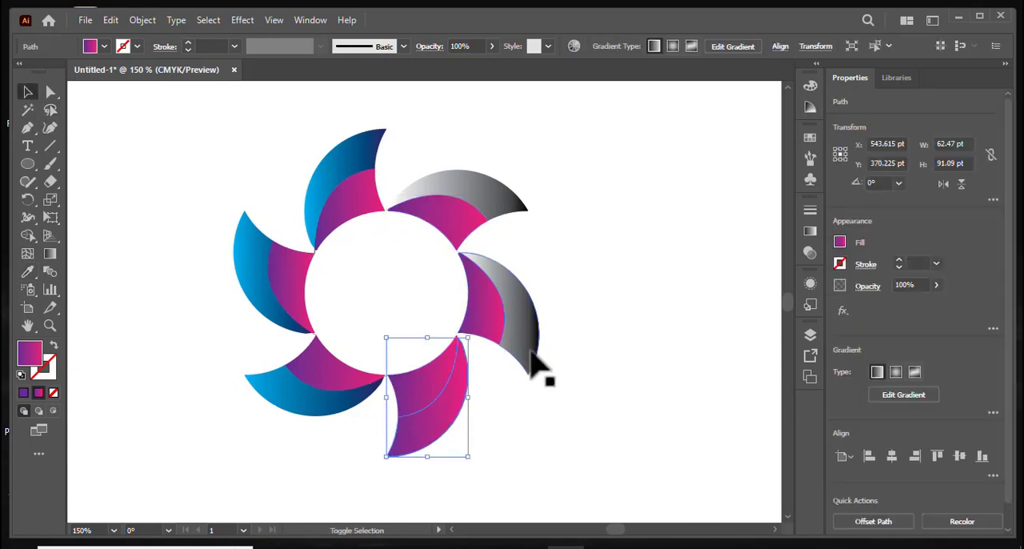
pyautogui.keyDown('shift'); pyautogui.click(516, 267); pyautogui.keyUp('shift')
pyautogui.keyDown('shift'); pyautogui.click(504, 206); pyautogui.keyUp('shift')
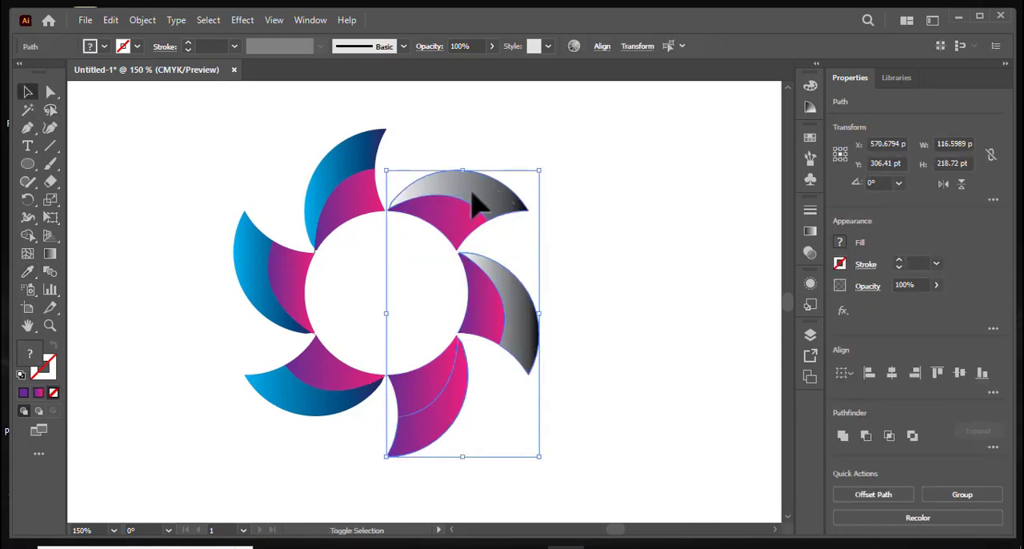
pyautogui.click(27, 272)
pyautogui.click(249, 249)
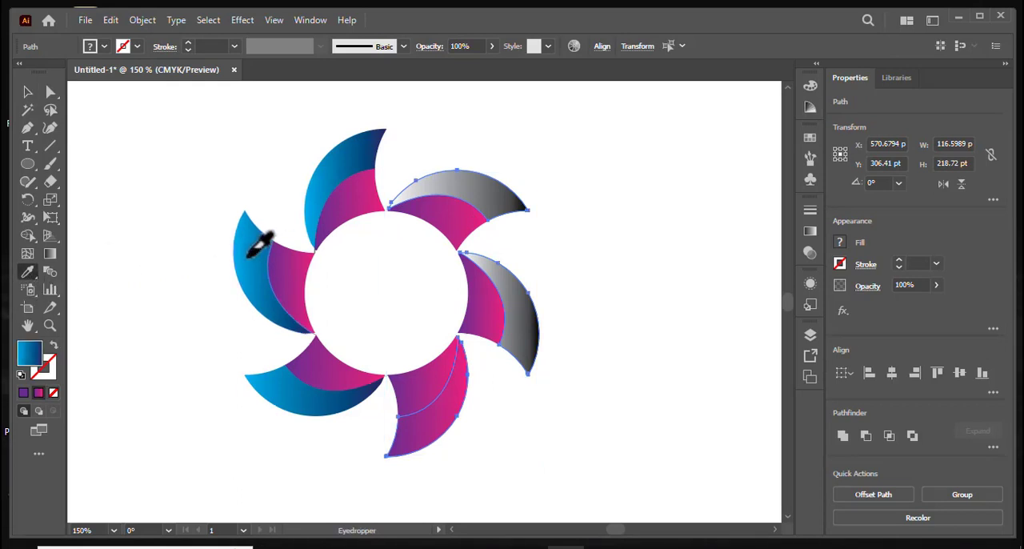
pyautogui.click(27, 93)
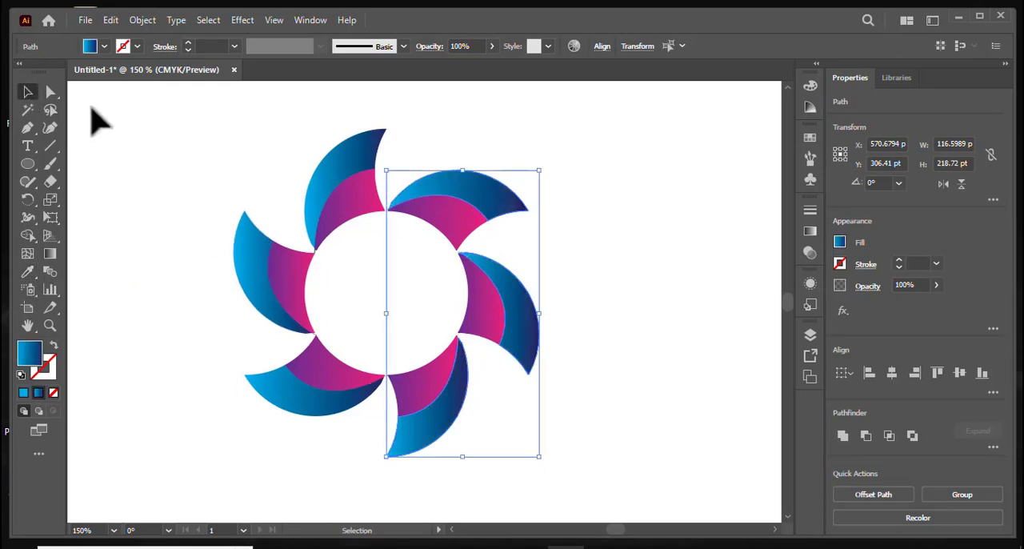
pyautogui.click(625, 239)
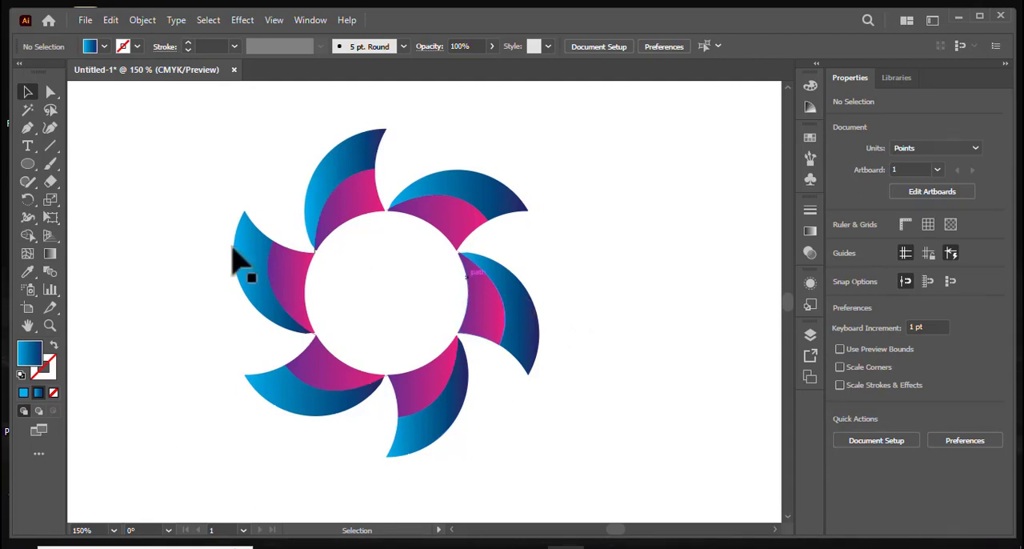
# Group all six blades and shrink the group to about 175 × 187 pt, placed slightly higher on the artboard.
pyautogui.moveTo(148, 167); pyautogui.dragTo(600, 485)
pyautogui.rightClick(490, 342)
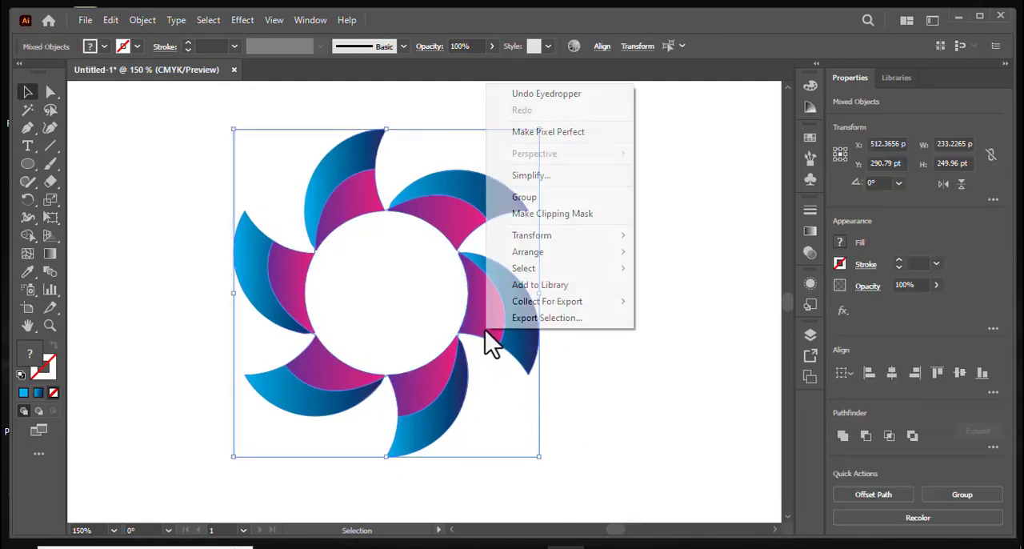
pyautogui.click(532, 200)
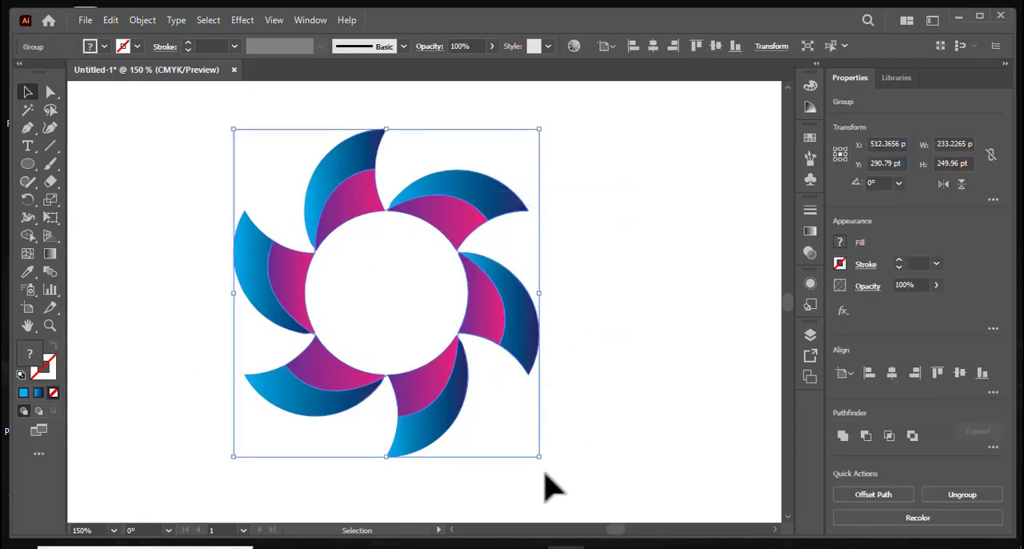
pyautogui.moveTo(539, 458); pyautogui.dragTo(502, 415)
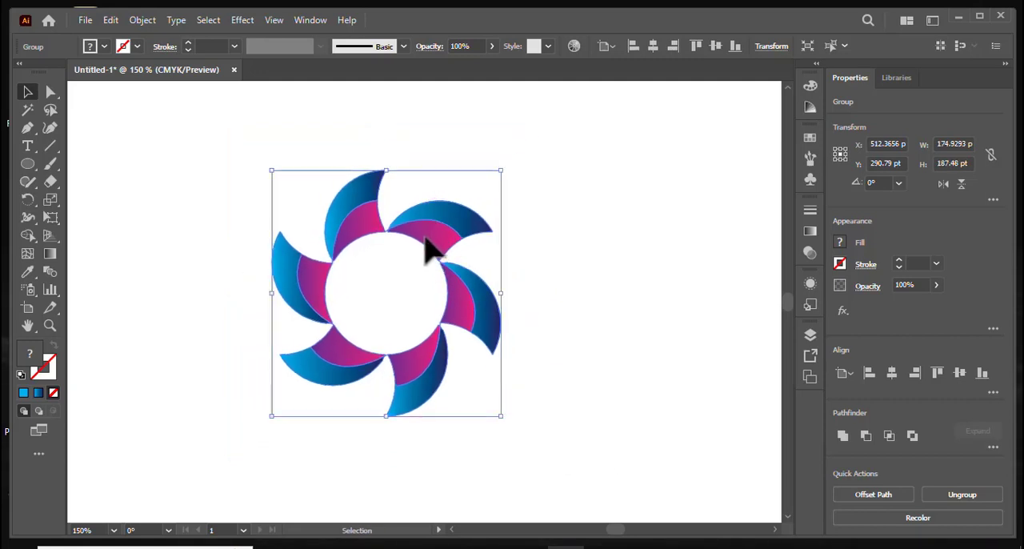
pyautogui.moveTo(431, 250); pyautogui.dragTo(476, 204)
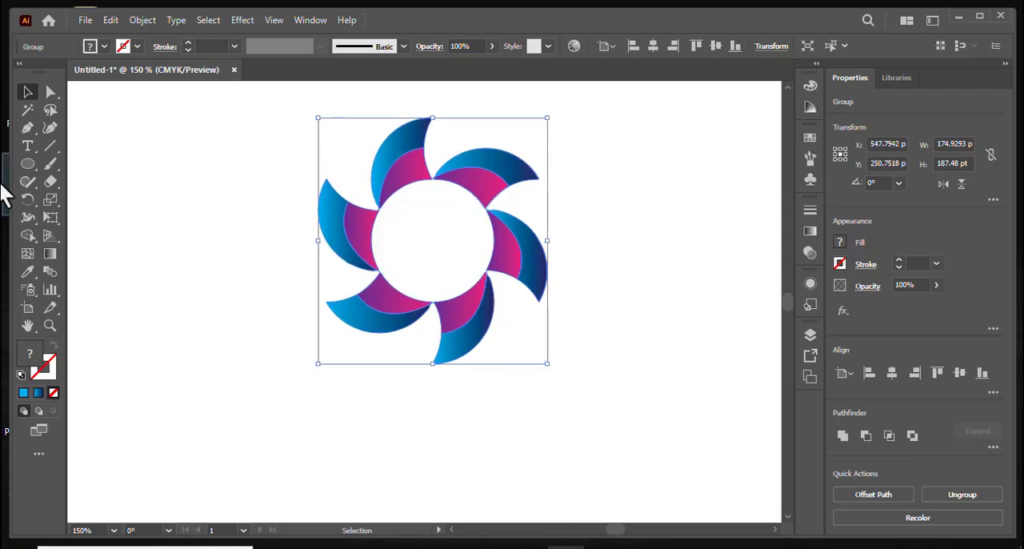
# Draw a flat ellipse about 187 × 24 pt centred below the blade group as a shadow.
pyautogui.moveTo(27, 164); pyautogui.dragTo(97, 205)
pyautogui.moveTo(329, 405)
pyautogui.mouseDown()
pyautogui.moveTo(538, 443)
pyautogui.moveTo(574, 438)
pyautogui.mouseUp()
# Fill the ellipse with the White, Black gradient and stretch it nearly vertically far beyond the shape for a soft light grey.
pyautogui.doubleClick(50, 253)
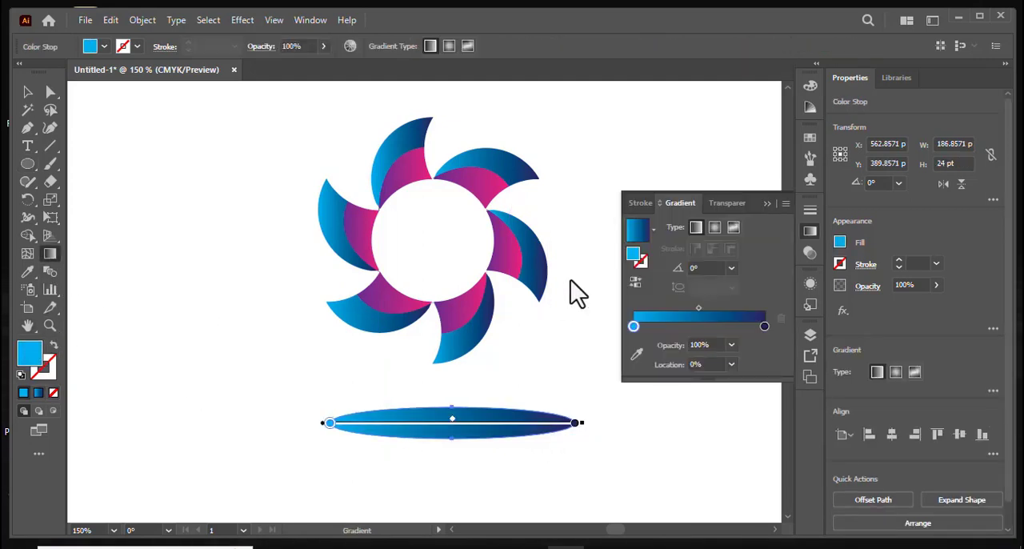
pyautogui.click(654, 231)
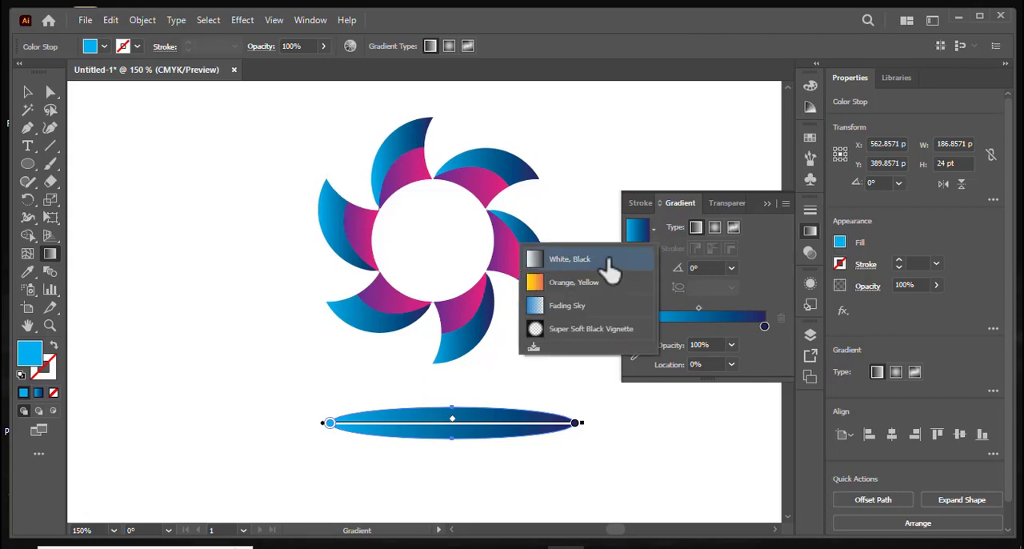
pyautogui.click(610, 260)
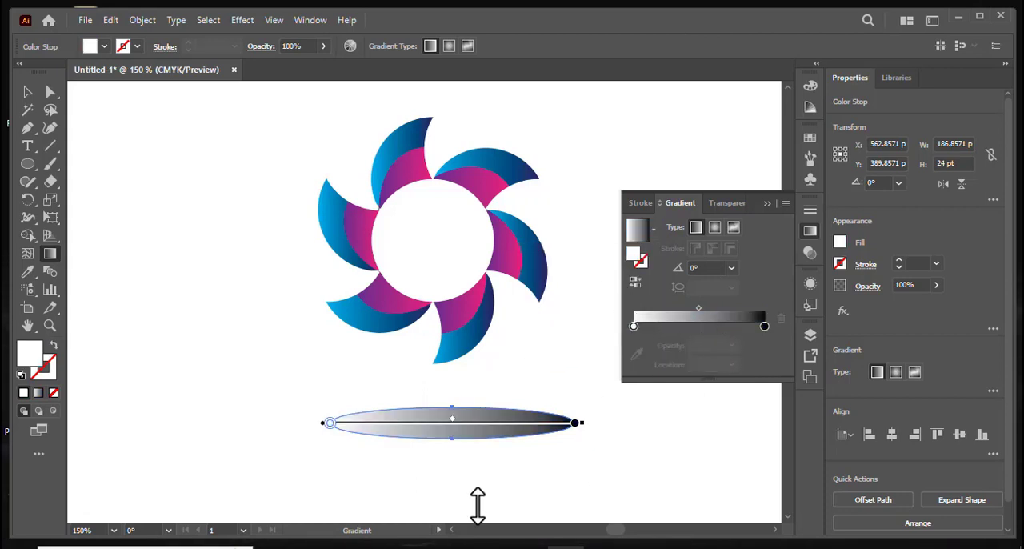
pyautogui.moveTo(477, 506)
pyautogui.mouseDown()
pyautogui.moveTo(469, 270)
pyautogui.moveTo(505, 148)
pyautogui.moveTo(484, 97)
pyautogui.moveTo(448, 89)
pyautogui.mouseUp()
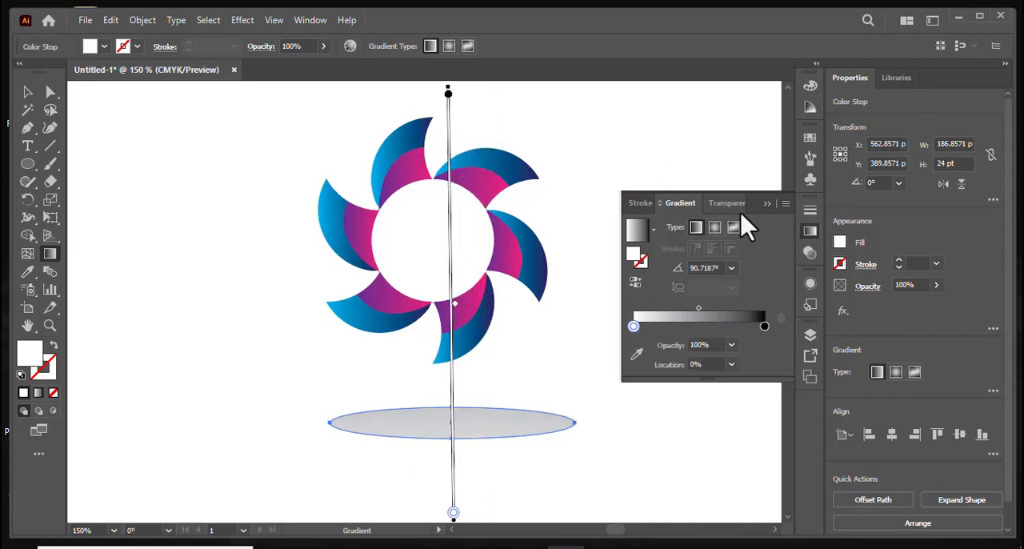
pyautogui.click(767, 206)
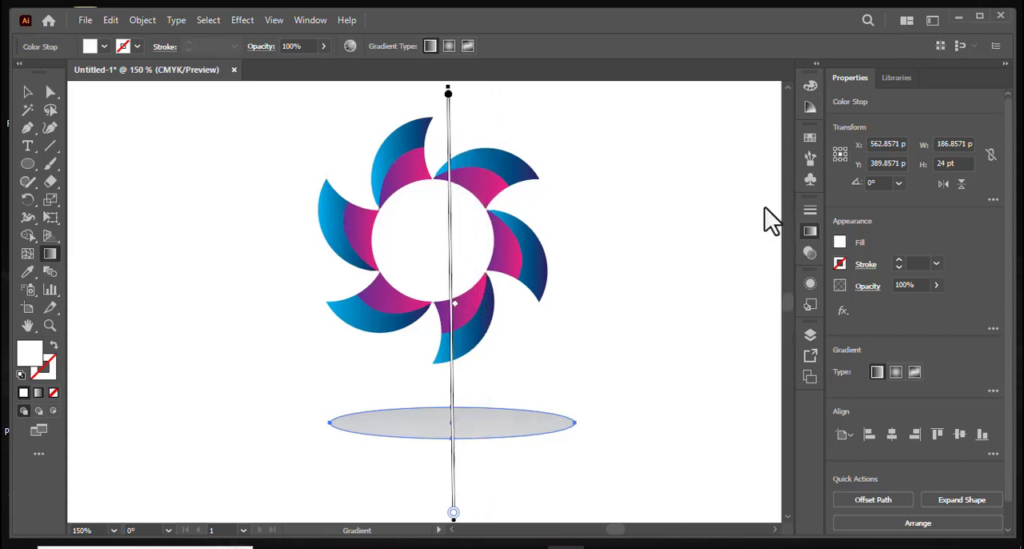
# Move the grey ellipse up under the tip of the lowest blade and send it to the back.
pyautogui.click(28, 93)
pyautogui.moveTo(460, 419); pyautogui.dragTo(459, 365)
pyautogui.rightClick(469, 365)
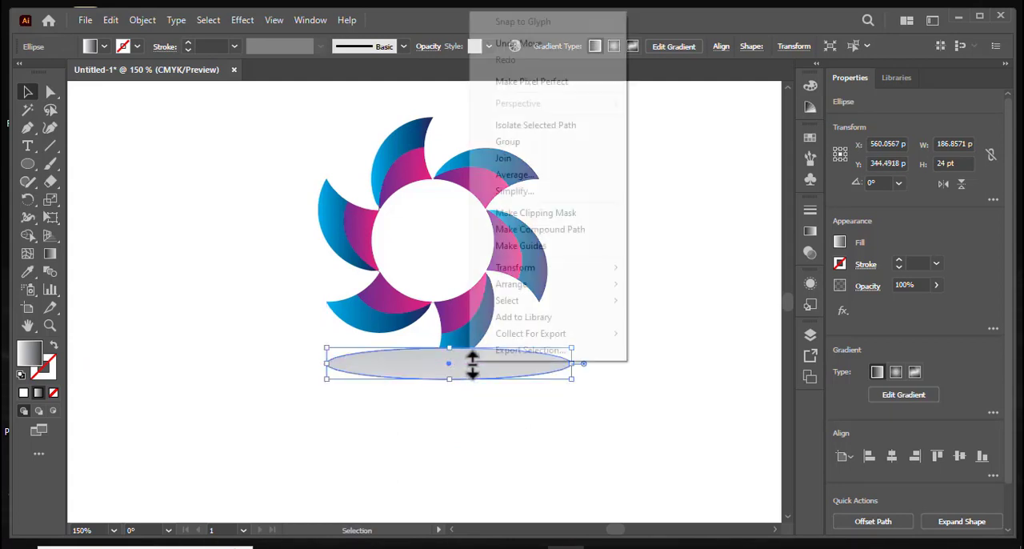
pyautogui.moveTo(573, 285)
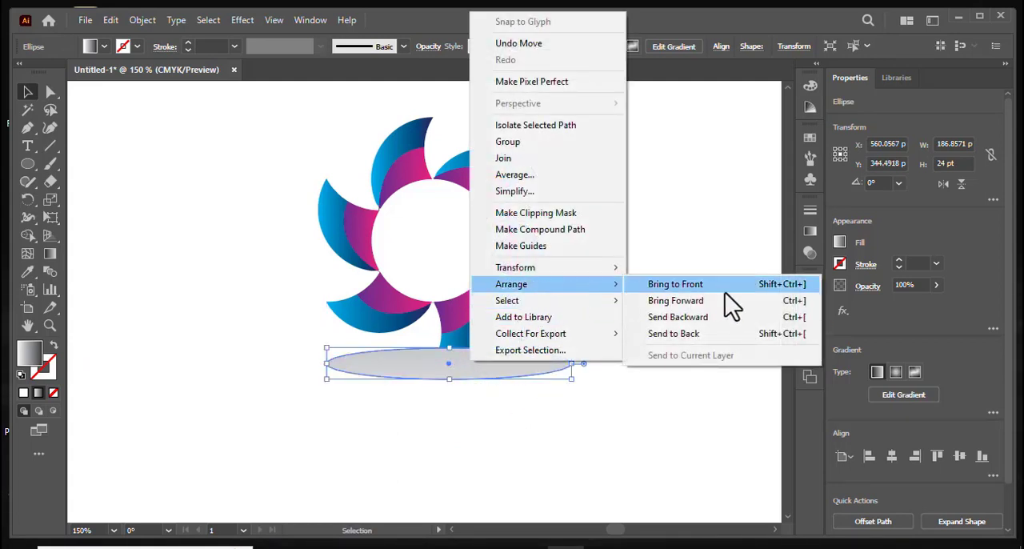
pyautogui.click(717, 336)
pyautogui.click(684, 358)
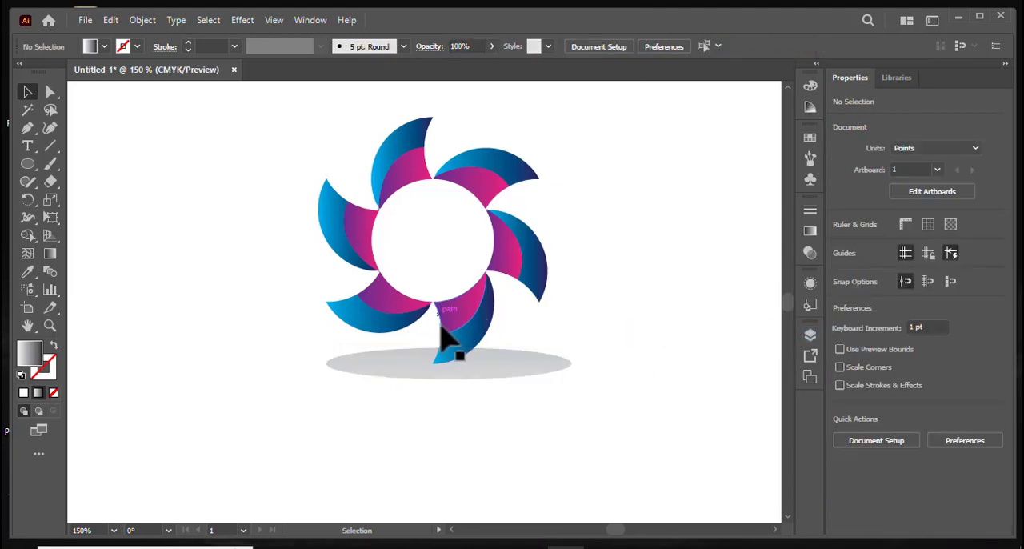
# Shift the blade group slightly to sit centrally over the ellipse and group the two together.
pyautogui.moveTo(461, 340); pyautogui.dragTo(496, 361)
pyautogui.click(664, 397)
pyautogui.moveTo(261, 169); pyautogui.dragTo(645, 445)
pyautogui.rightClick(480, 306)
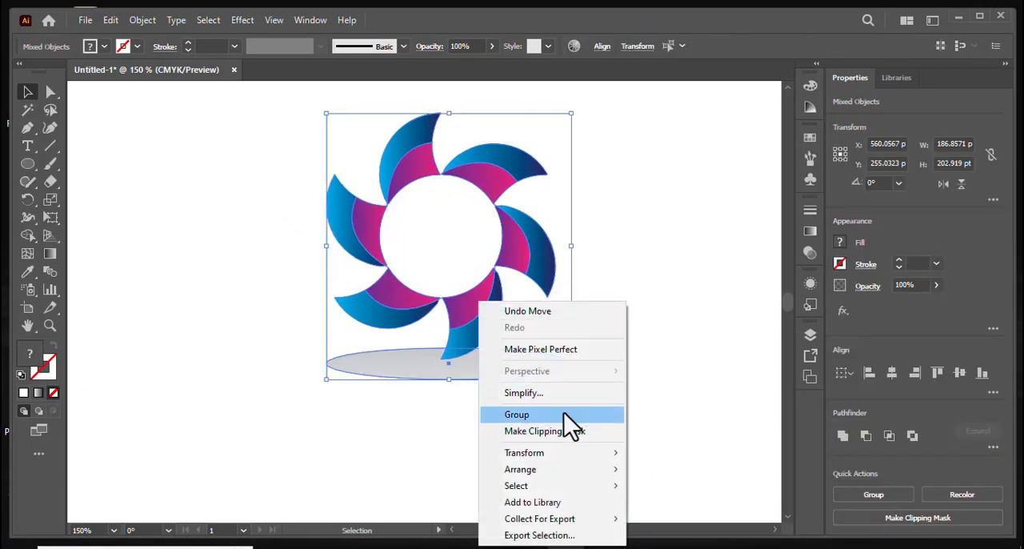
pyautogui.click(563, 414)
# Align the combined group to the horizontal and vertical centre of the artboard.
pyautogui.click(893, 378)
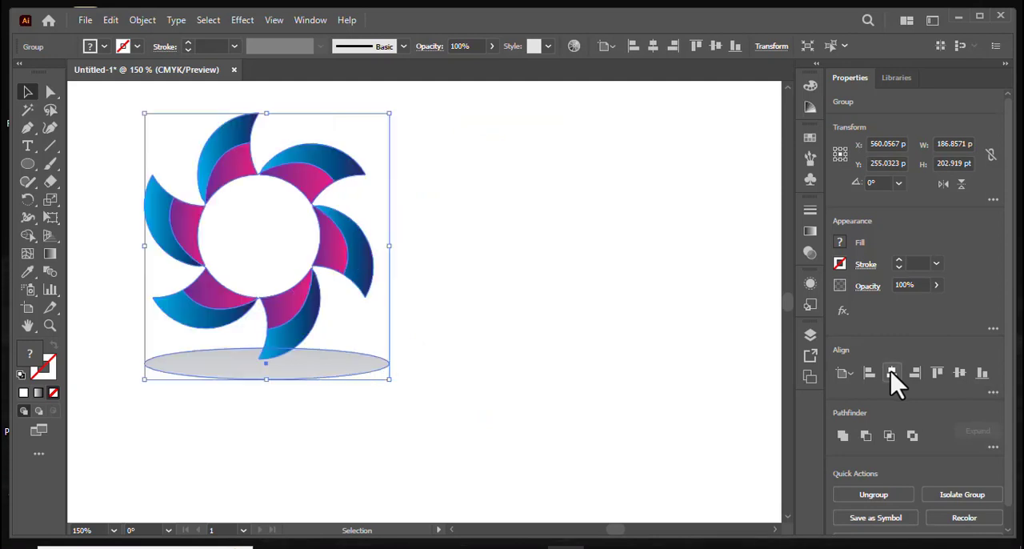
pyautogui.click(959, 374)
pyautogui.press('space')
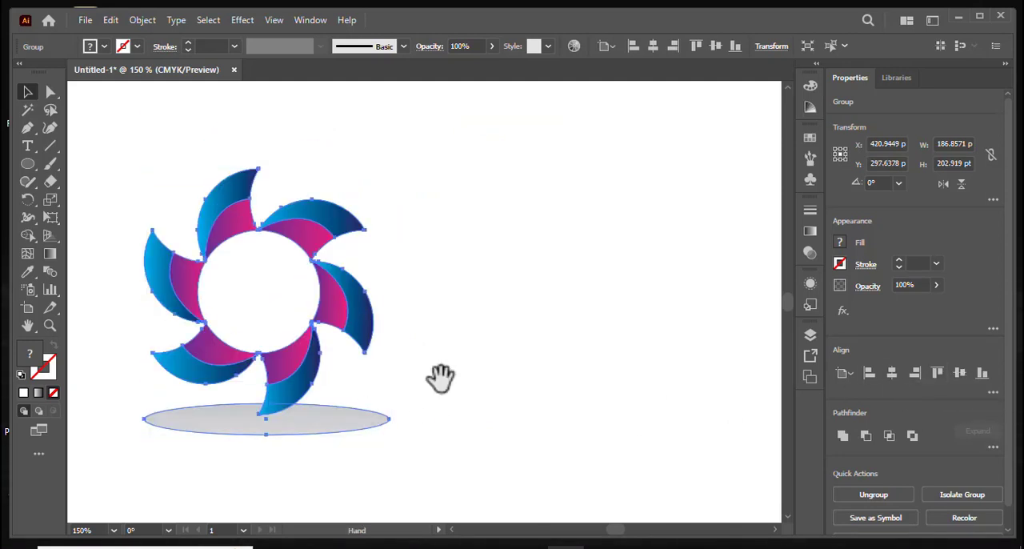
pyautogui.moveTo(440, 377); pyautogui.dragTo(575, 370)
pyautogui.click(604, 388)
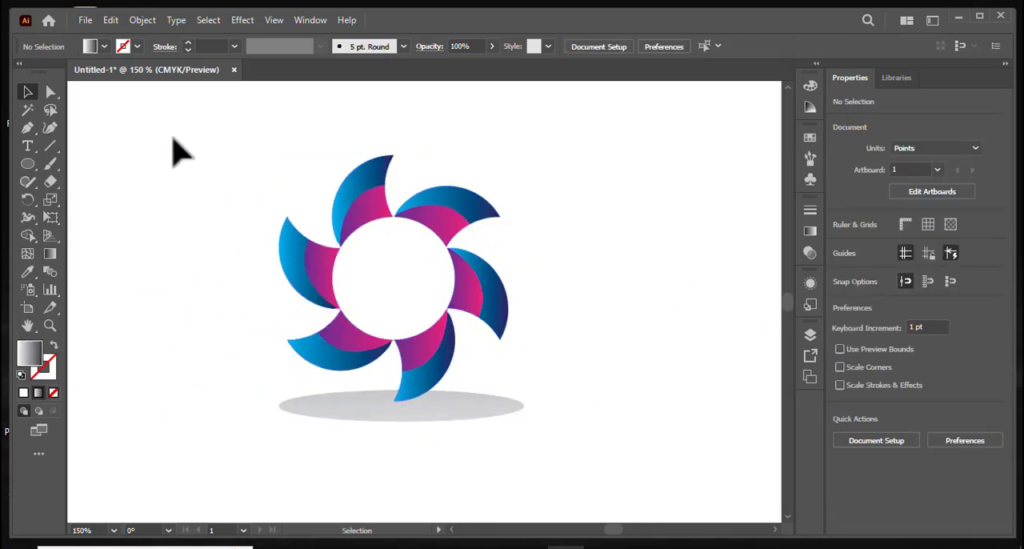
# Enlarge the finished group about its centre to about 268 × 291 pt.
pyautogui.moveTo(175, 145); pyautogui.dragTo(573, 492)
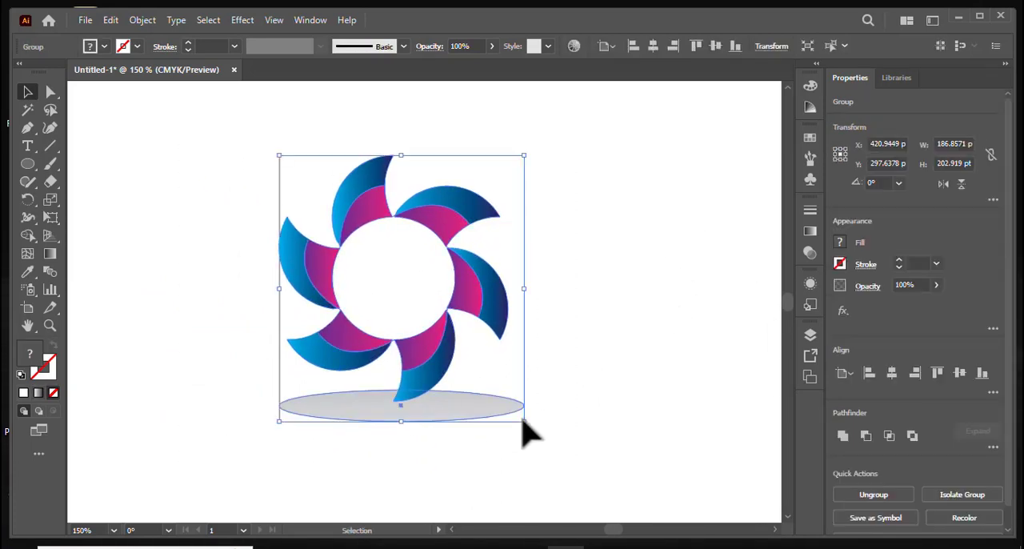
pyautogui.moveTo(524, 423); pyautogui.dragTo(579, 480)
pyautogui.click(661, 418)
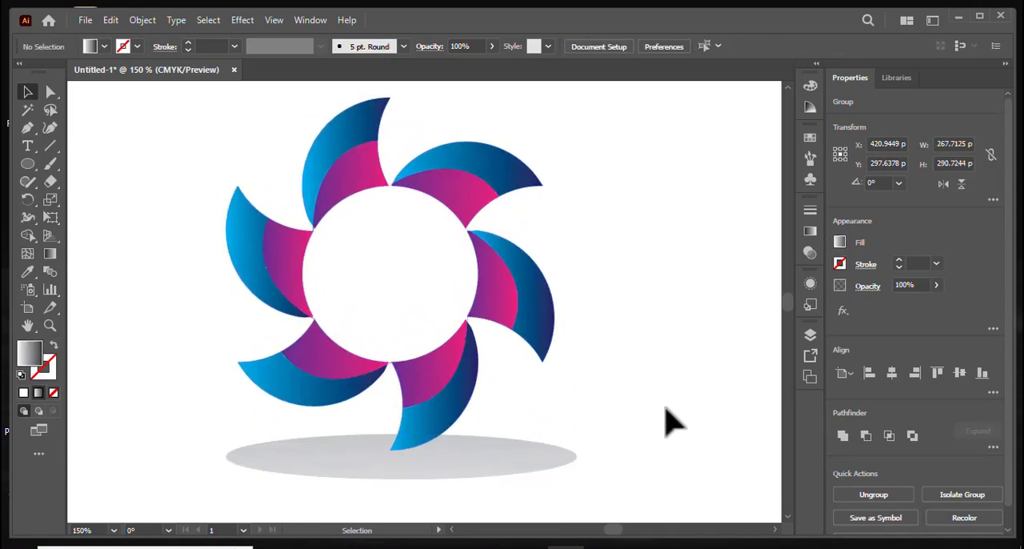